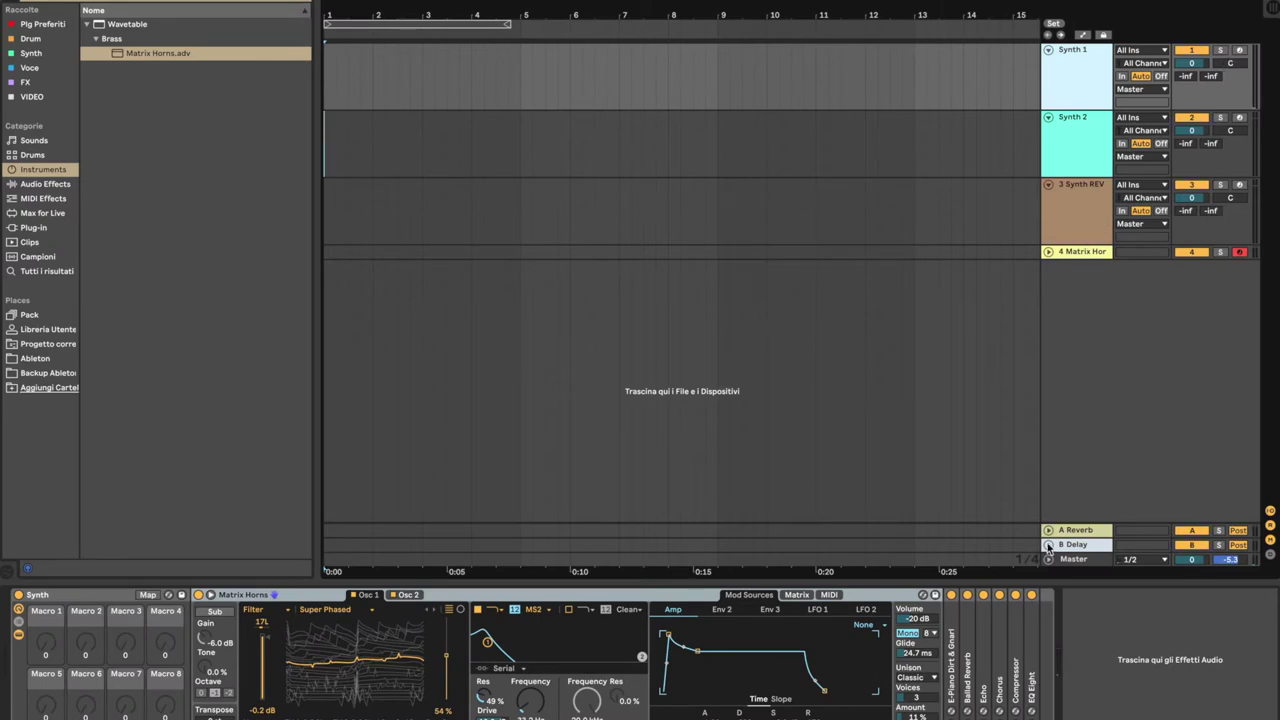
# Step: Arm Synth 1 and the Matrix Horns track alternately to compare their sounds, ending with Synth 1 armed
pyautogui.click(1244, 50)
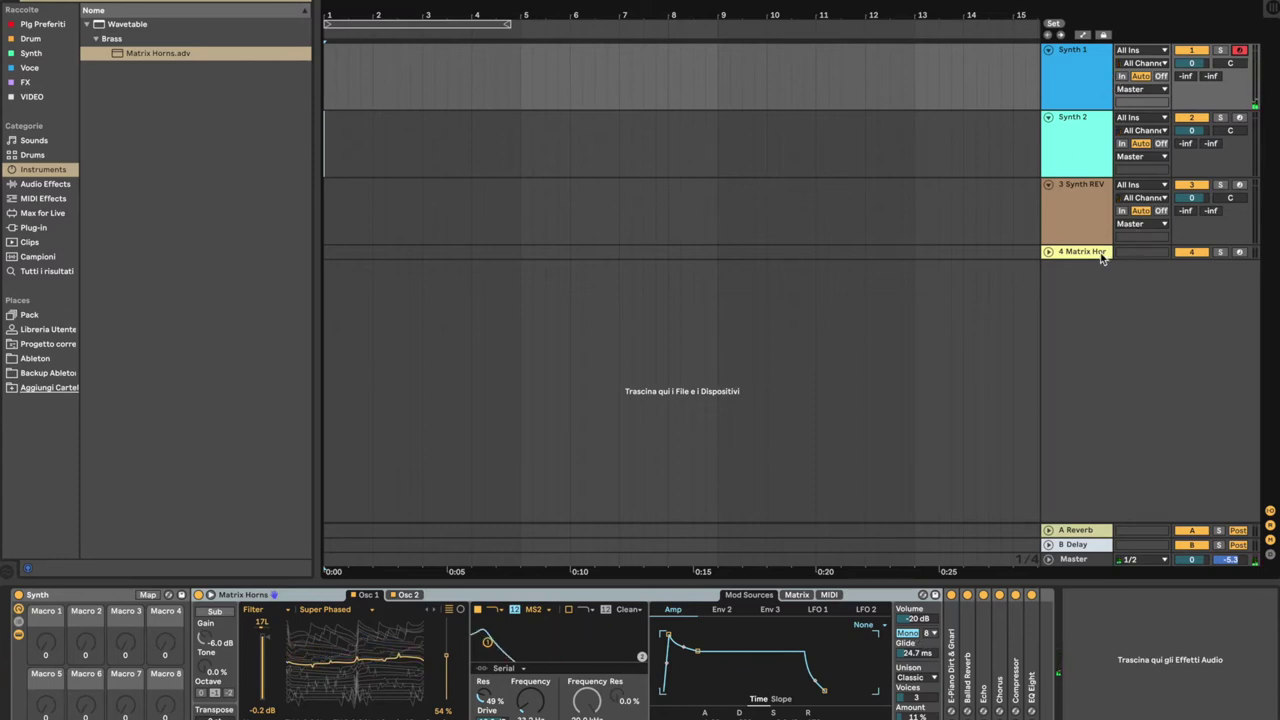
pyautogui.click(1239, 252)
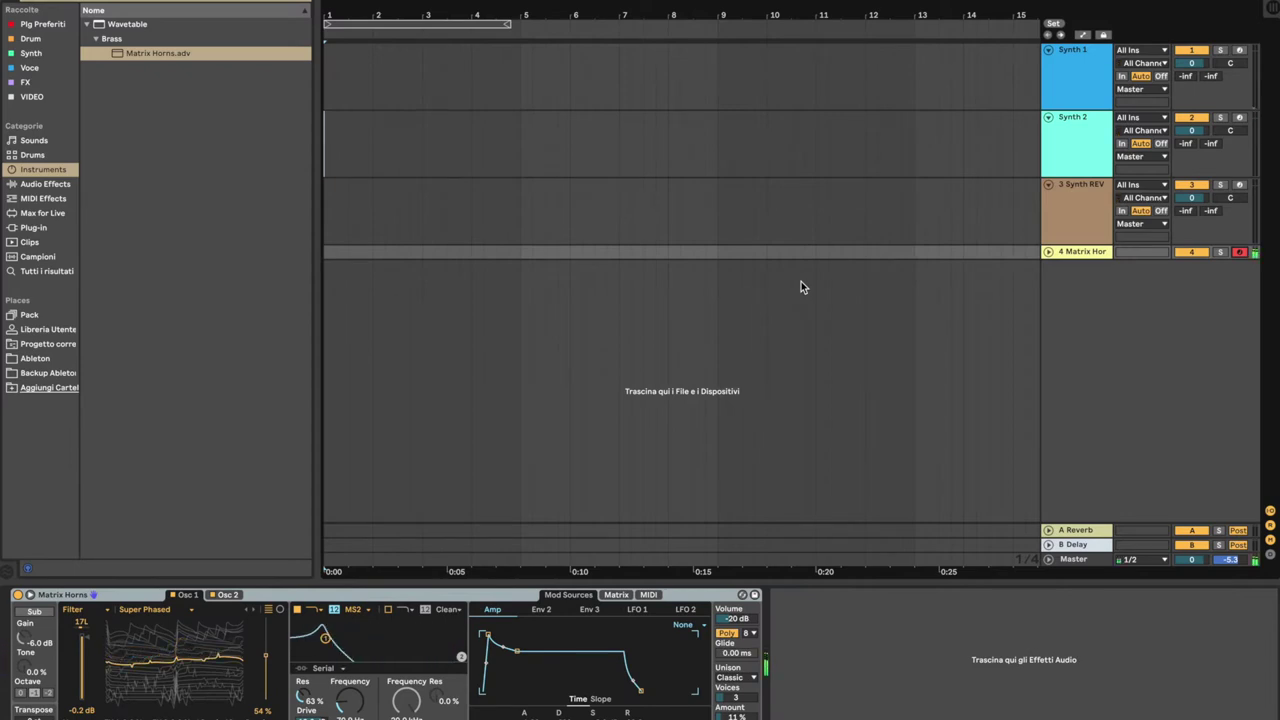
pyautogui.click(1238, 51)
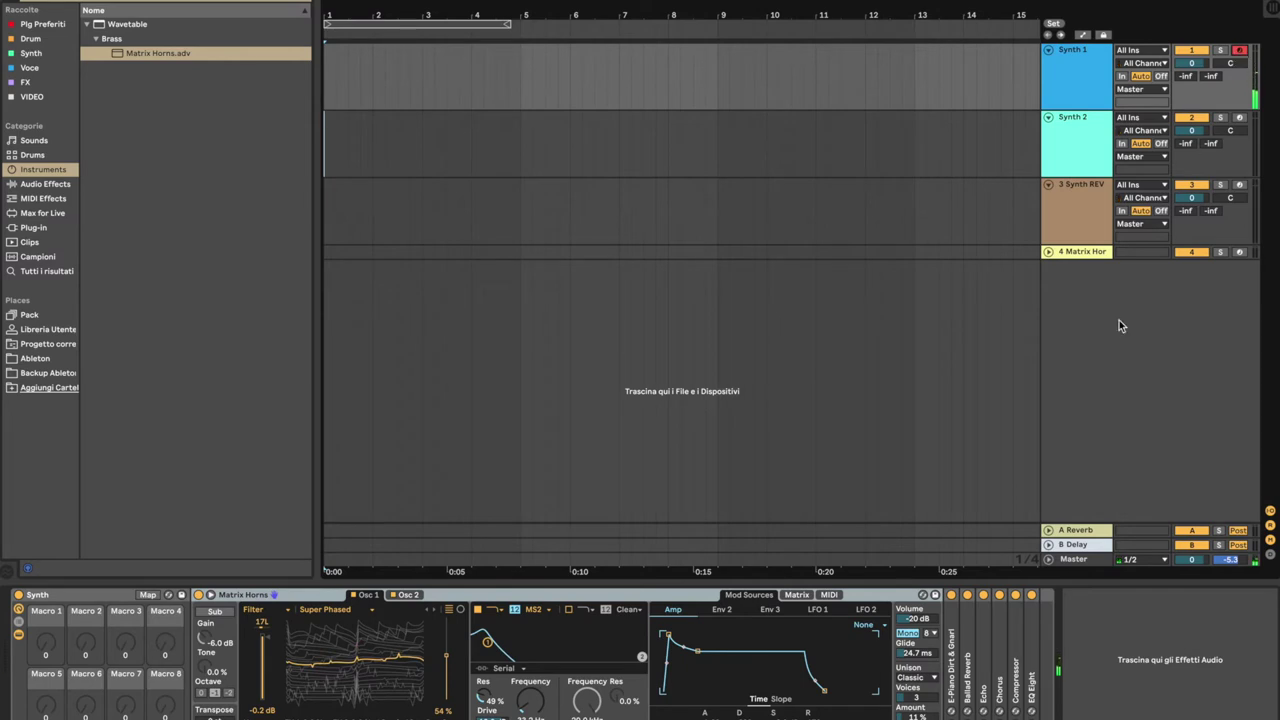
# Step: Turn off all six effects on Synth 1: E-Piano Dirt & Gnarl, Ballad Reverb, Echo, Chorus, Compressor and EQ Eight
pyautogui.click(951, 595)
pyautogui.click(967, 595)
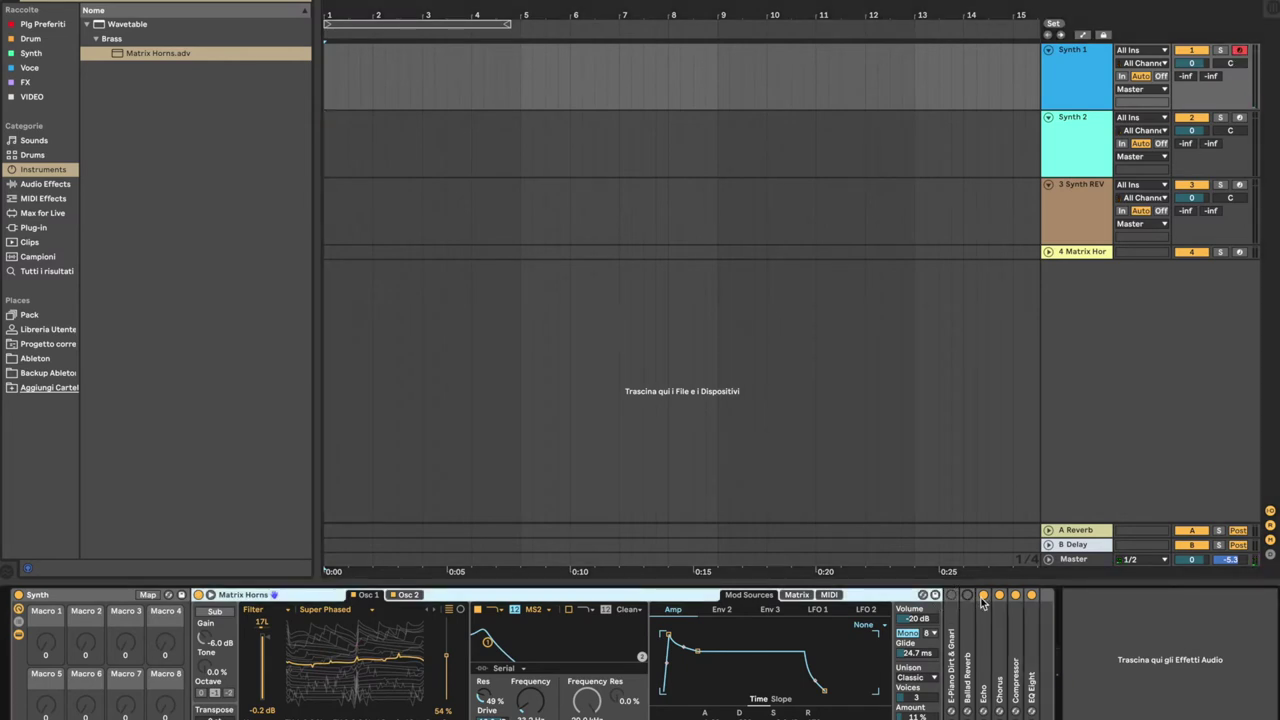
pyautogui.click(983, 595)
pyautogui.click(999, 595)
pyautogui.click(1015, 595)
pyautogui.click(1031, 595)
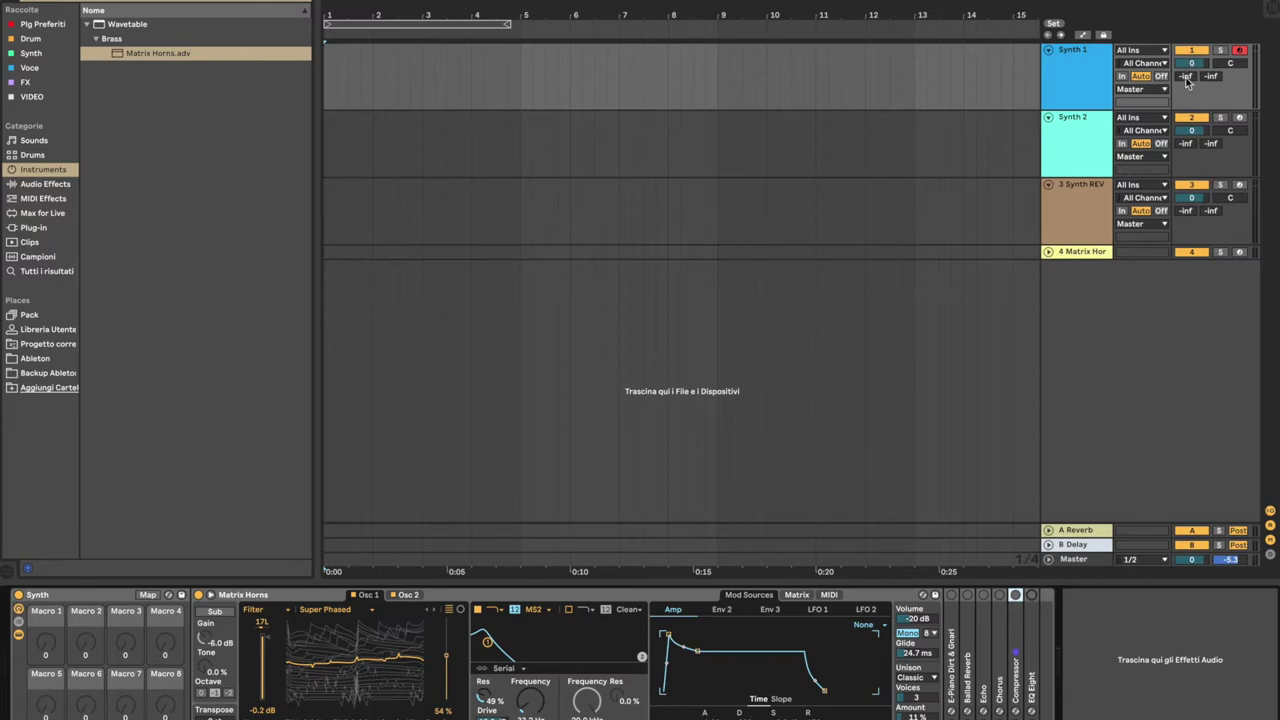
# Step: Compare the Wavetable settings of the Matrix Horns track and Synth 1, including Synth 1's modulation matrix
pyautogui.click(1080, 252)
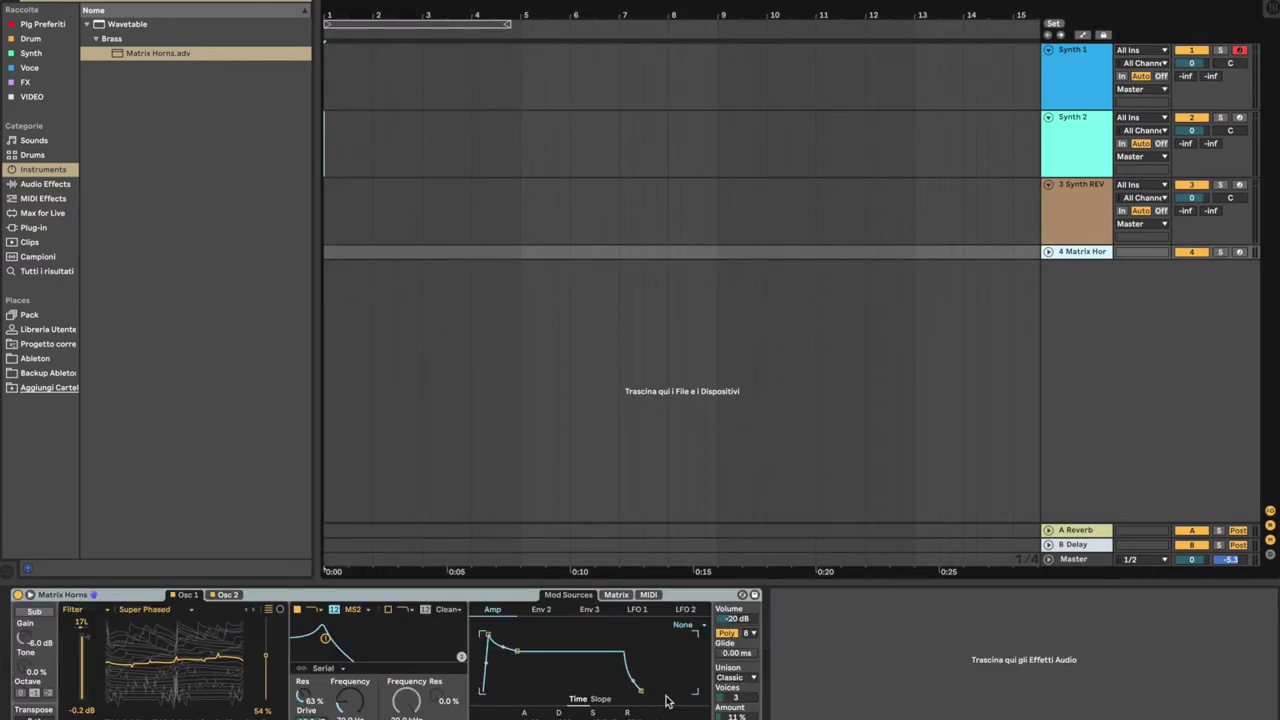
pyautogui.click(1091, 97)
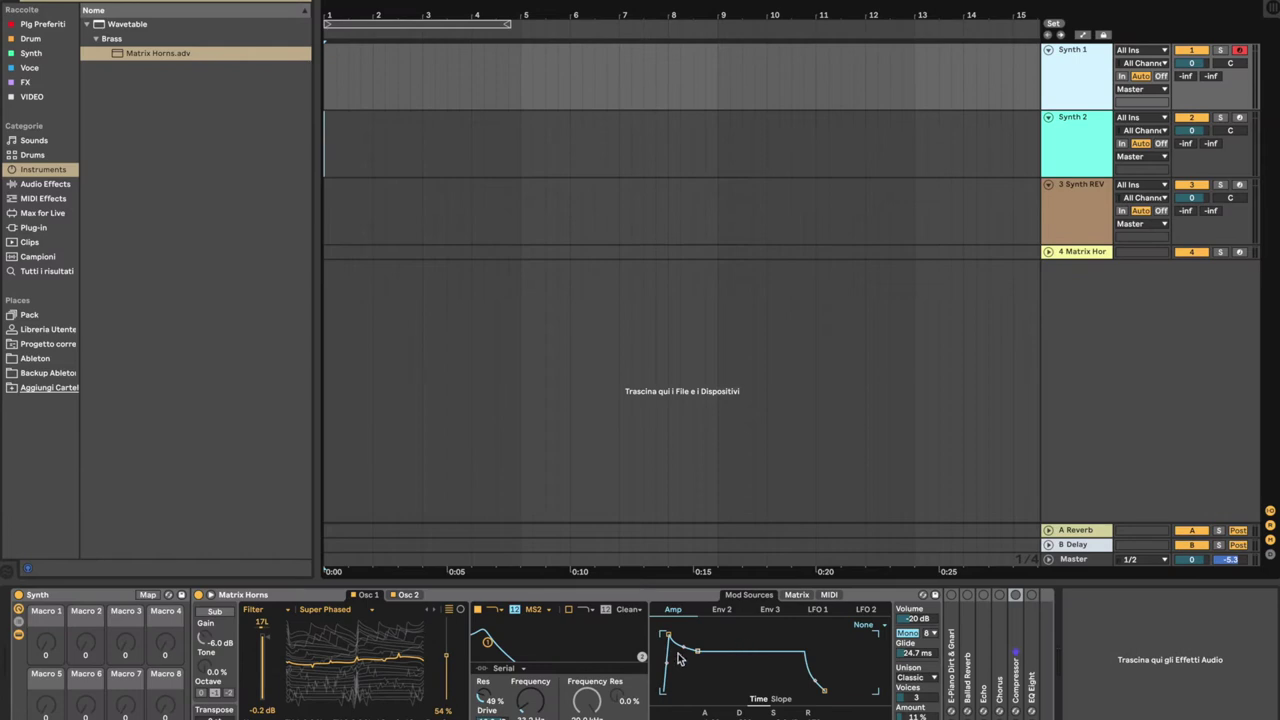
pyautogui.click(798, 595)
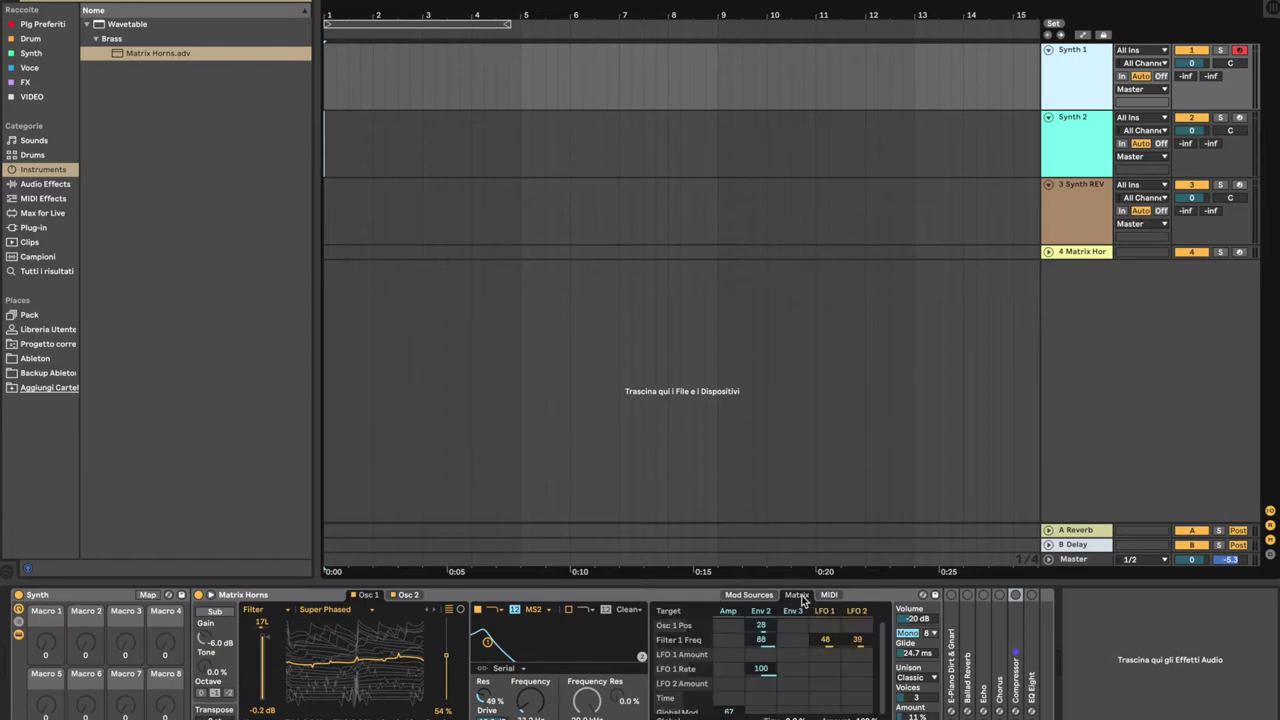
pyautogui.click(750, 595)
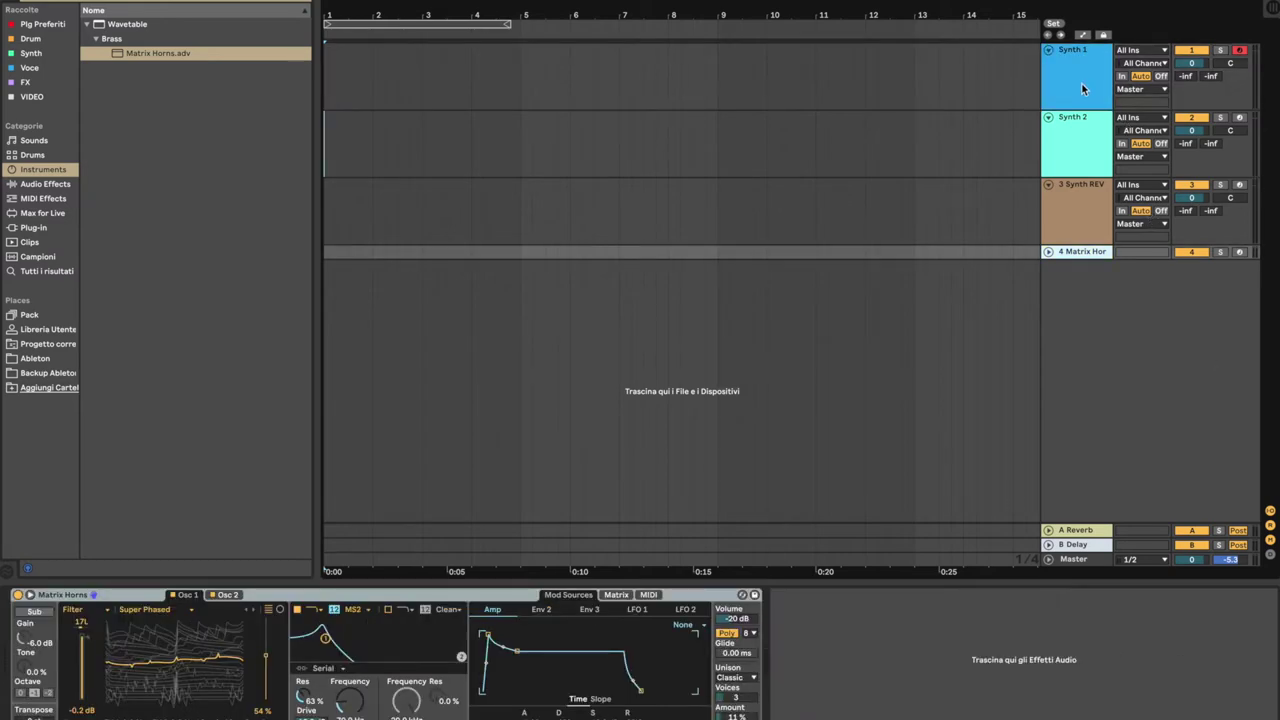
pyautogui.click(1082, 84)
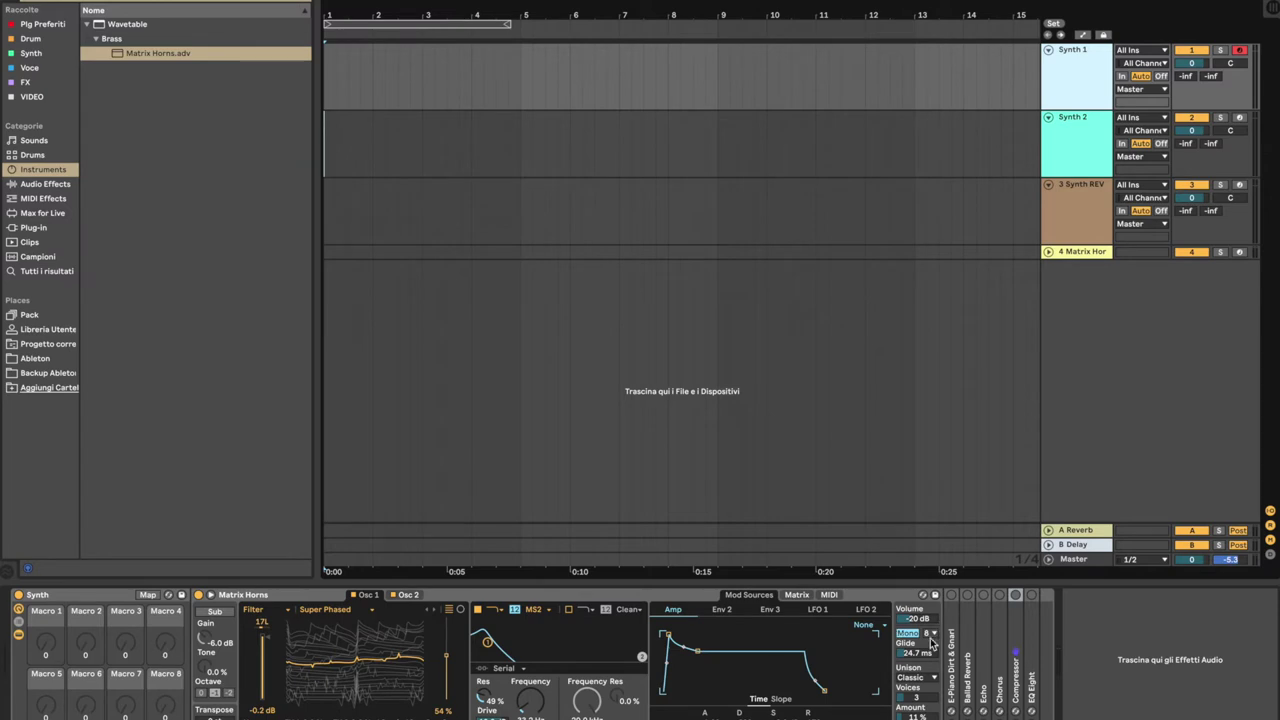
# Step: Unfold the E-Piano Dirt & Gnarl pedal on Synth 1, turn it on and play the looped clip at bar 7
pyautogui.doubleClick(955, 617)
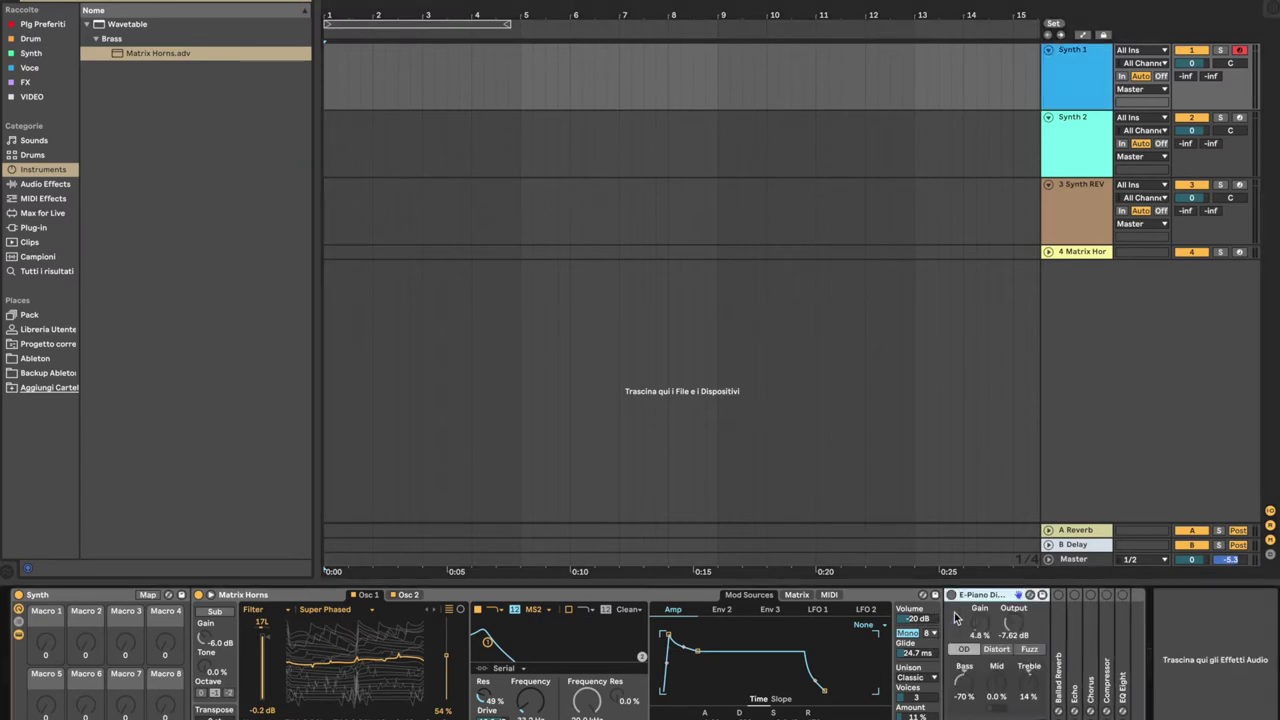
pyautogui.click(951, 596)
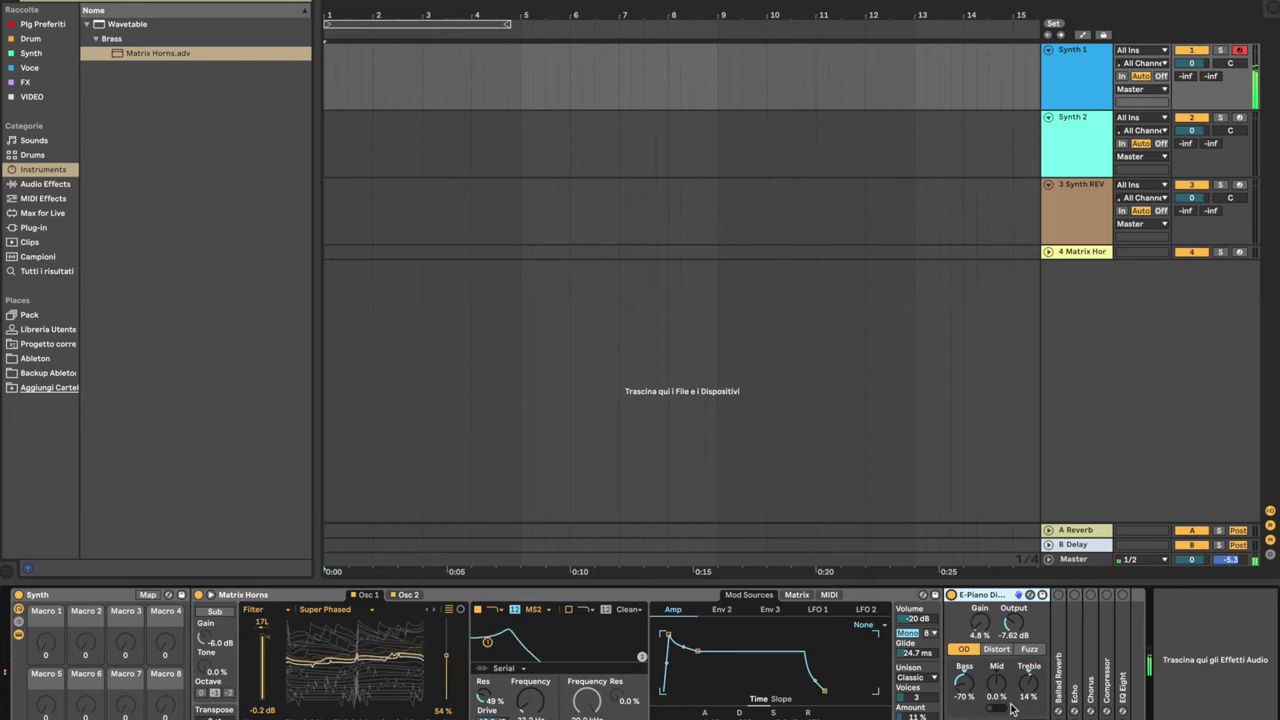
pyautogui.click(434, 104)
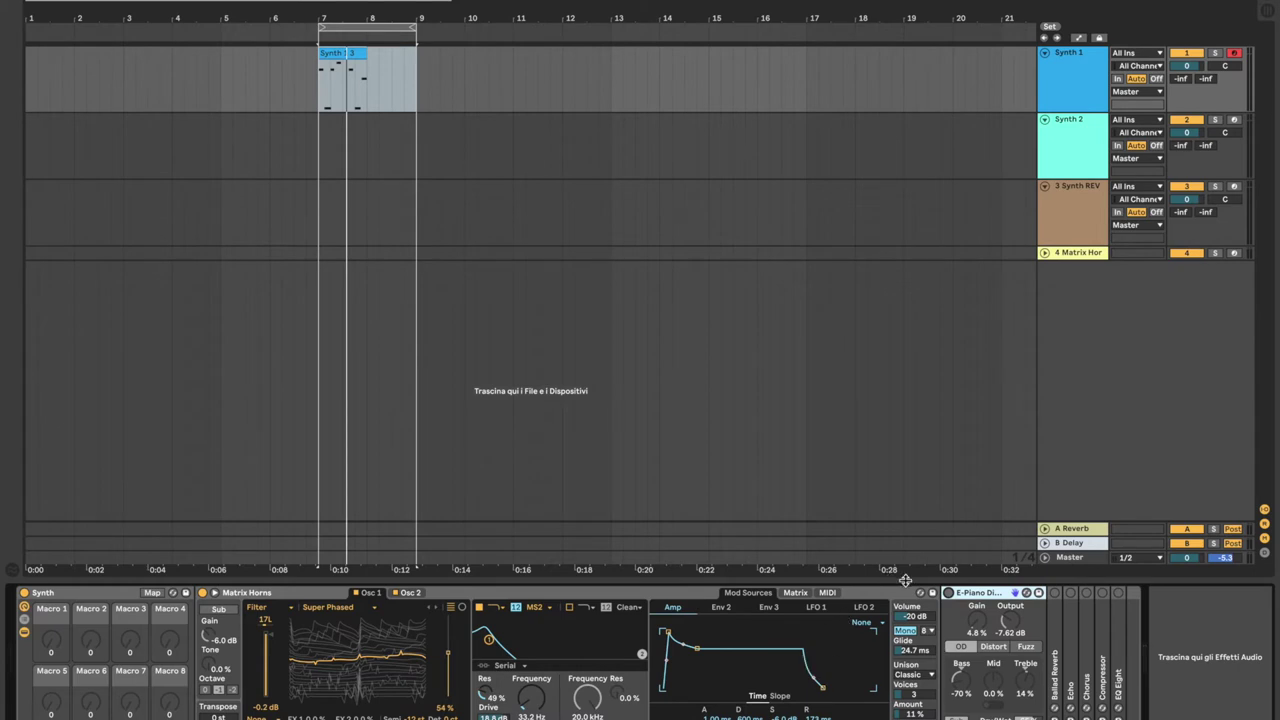
pyautogui.press('space')
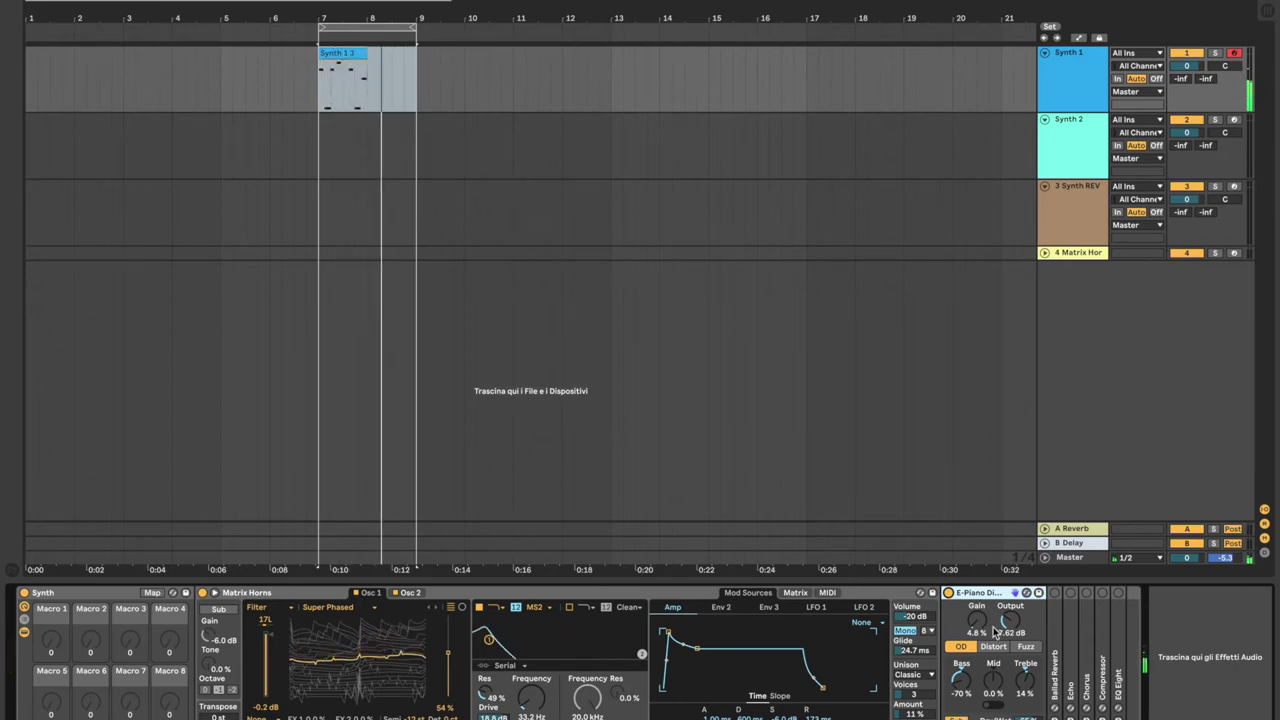
# Step: Unfold and turn on Ballad Reverb during playback, and fold both it and the E-Piano Dirt & Gnarl pedal
pyautogui.doubleClick(1056, 616)
pyautogui.click(1055, 593)
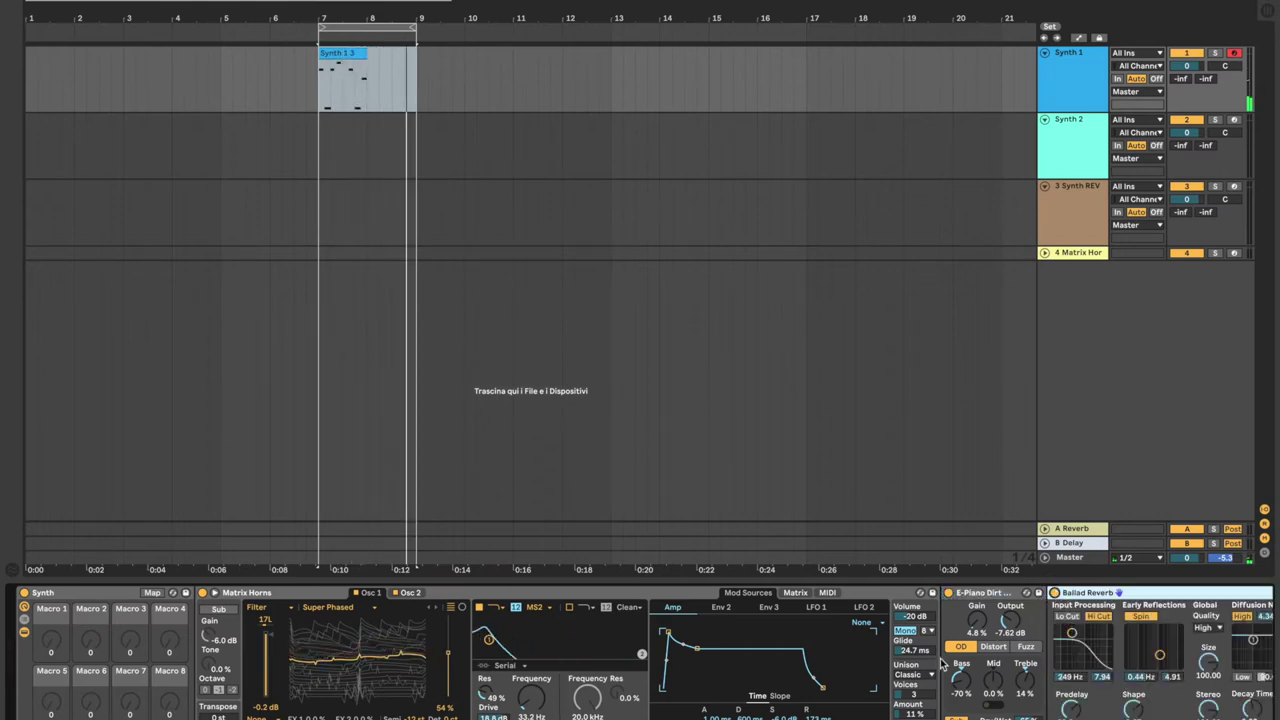
pyautogui.hscroll(5, 942, 662)
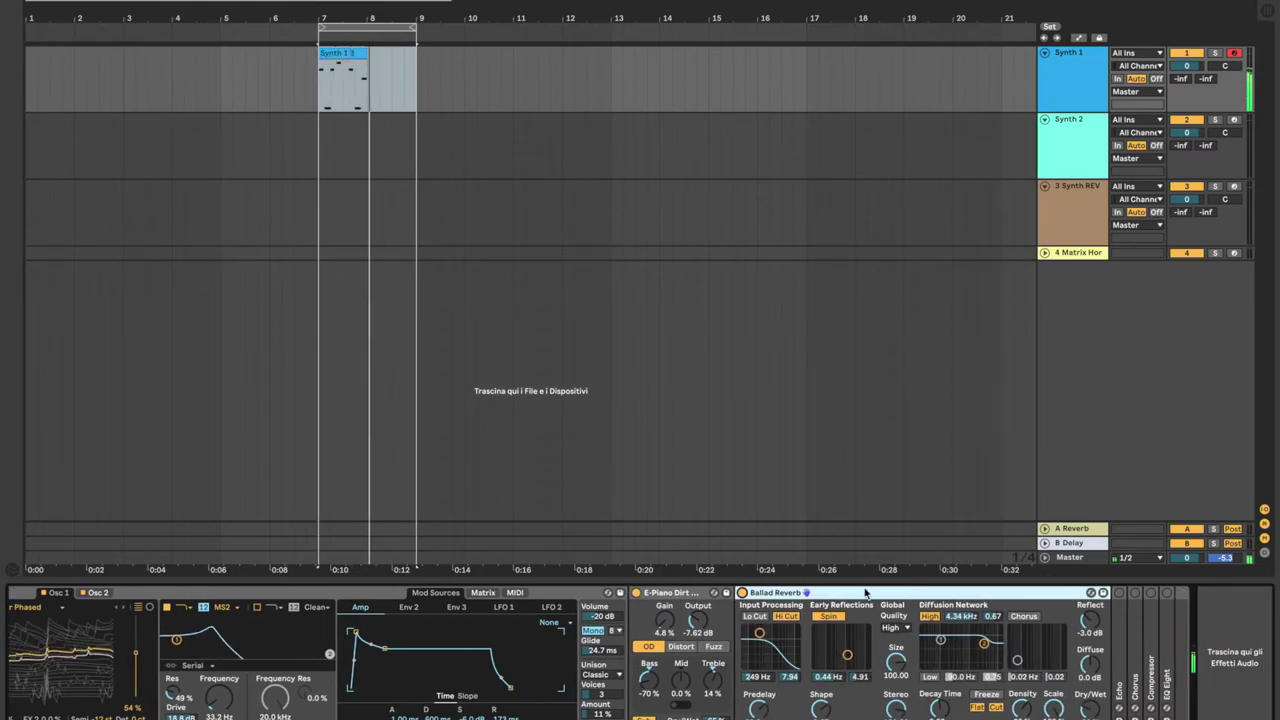
pyautogui.doubleClick(690, 594)
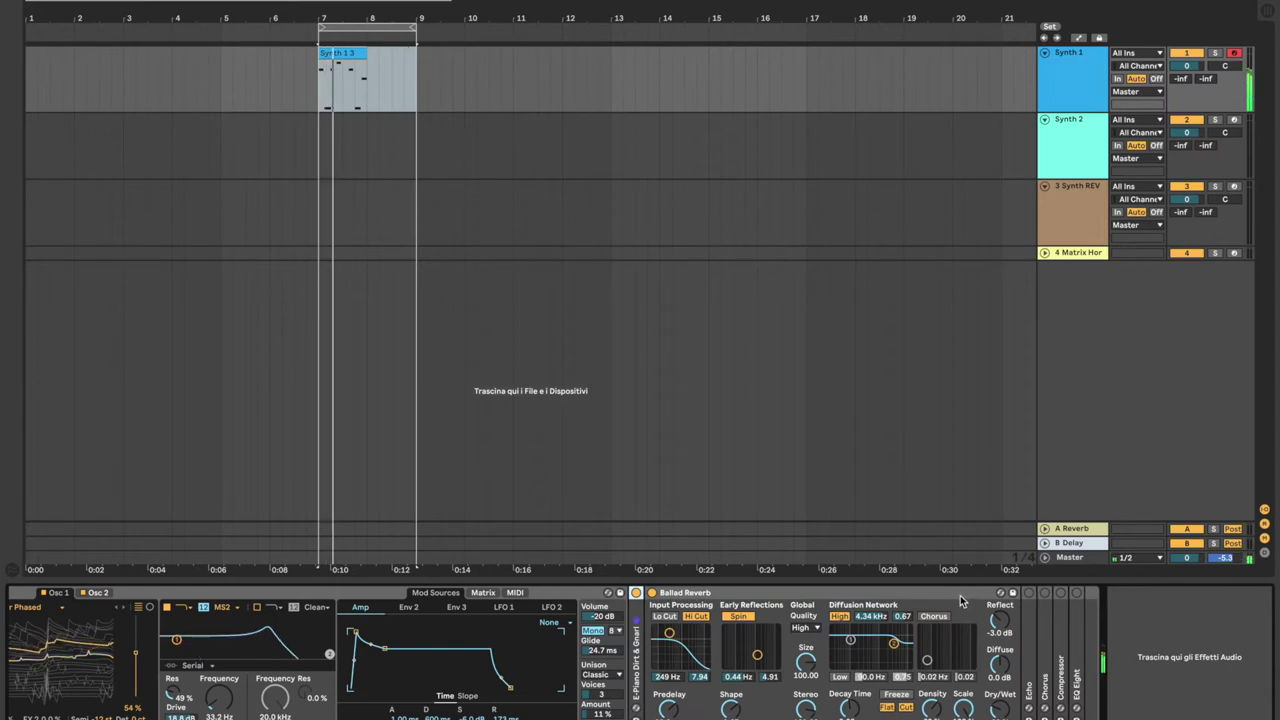
pyautogui.doubleClick(690, 594)
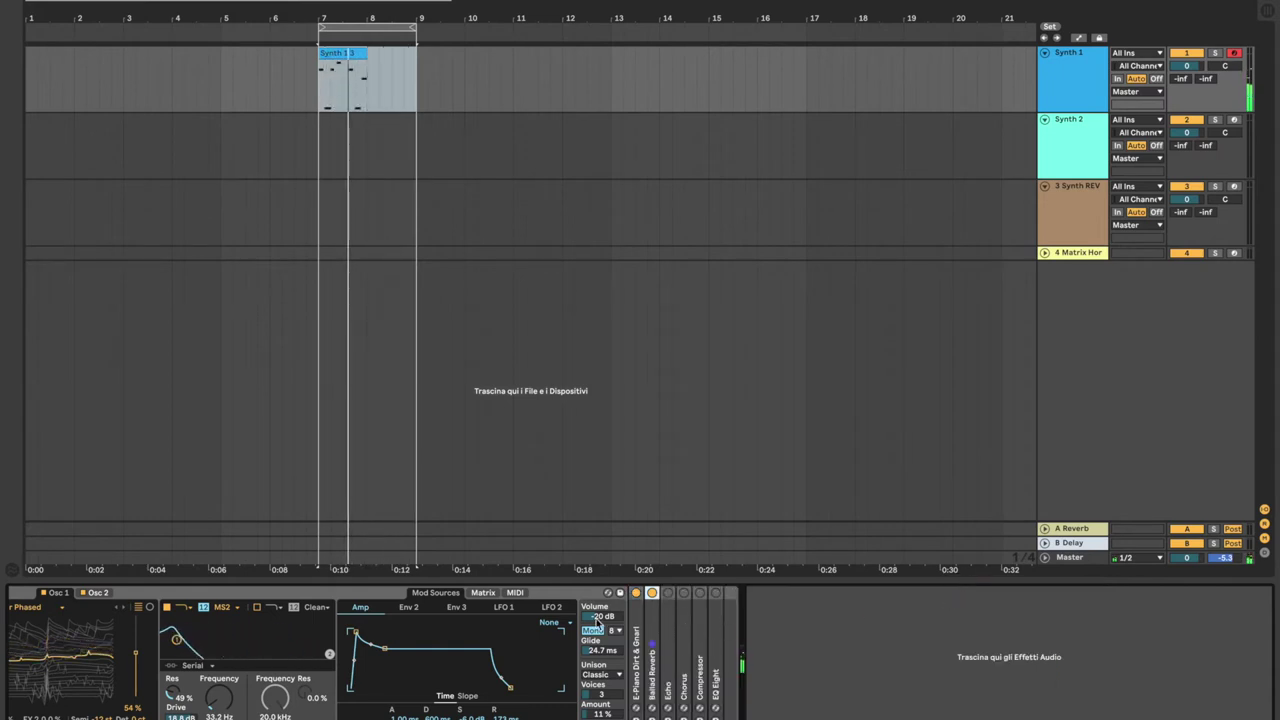
# Step: Turn on the Echo and Chorus effects on Synth 1 while the loop plays, leaving both devices folded
pyautogui.doubleClick(670, 596)
pyautogui.click(669, 594)
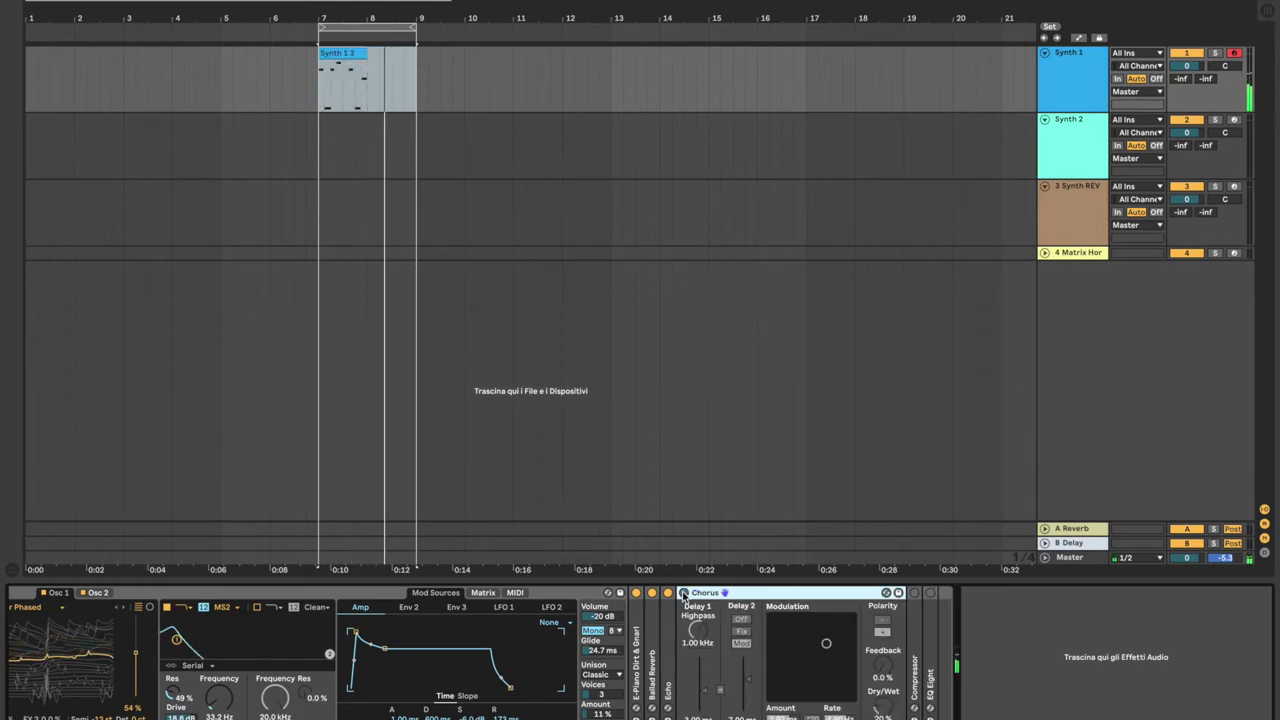
pyautogui.click(683, 593)
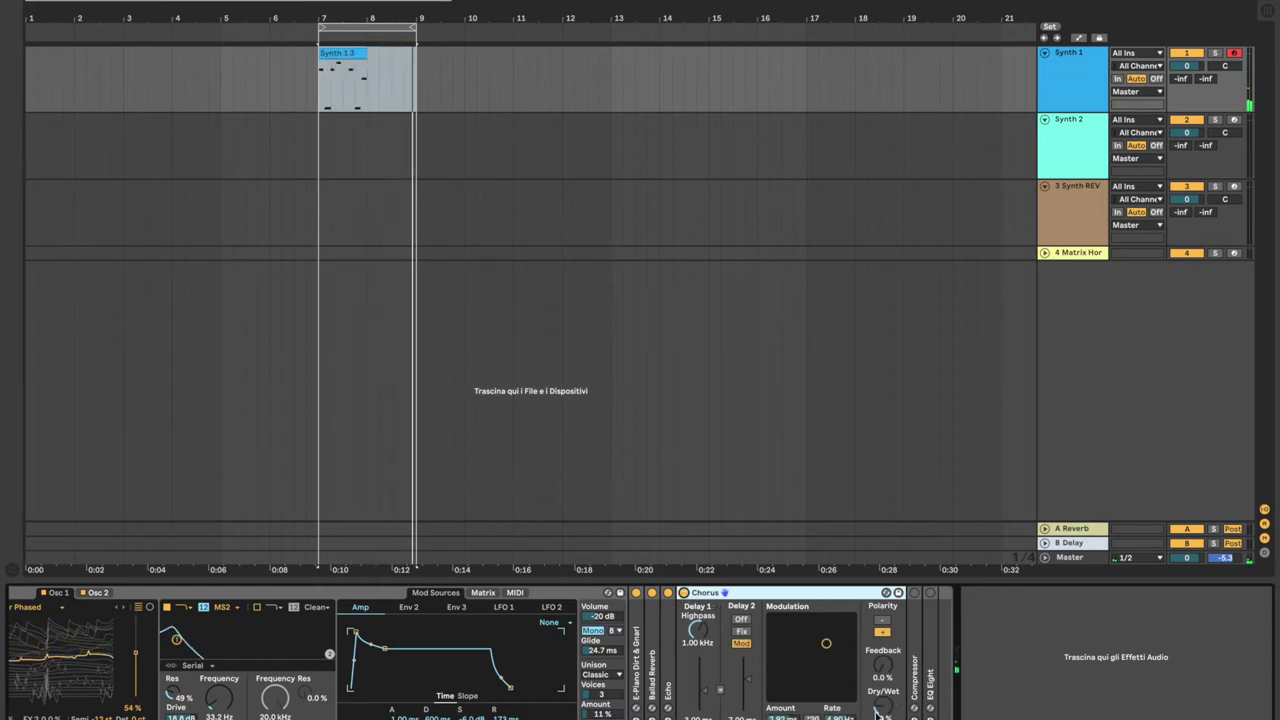
pyautogui.doubleClick(805, 594)
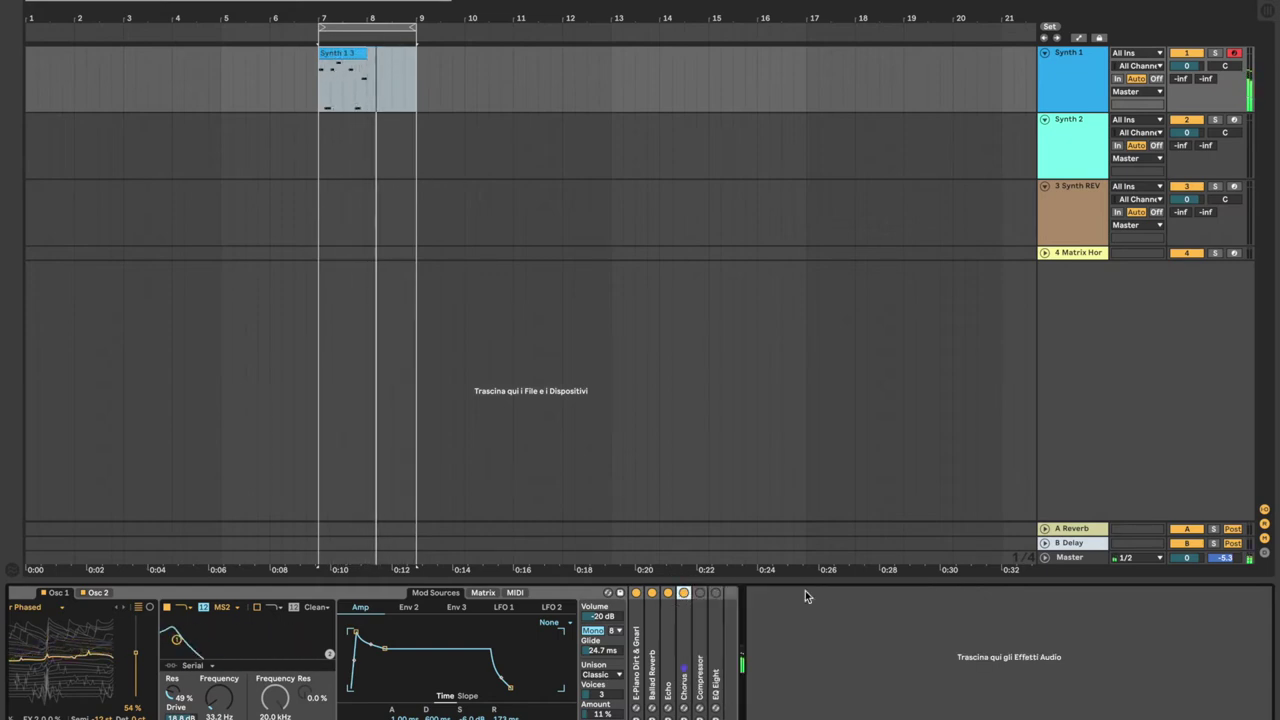
# Step: Unfold the Compressor on Synth 1, turn it on and fold it back up
pyautogui.doubleClick(701, 611)
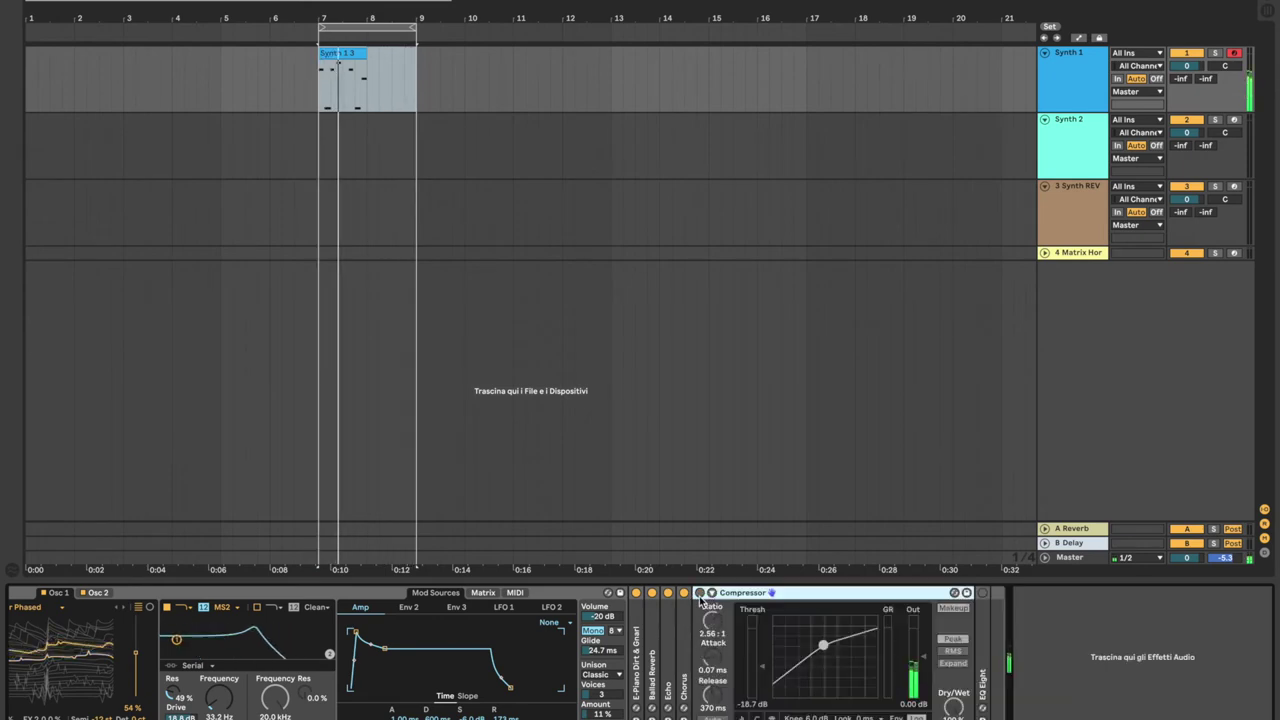
pyautogui.click(699, 593)
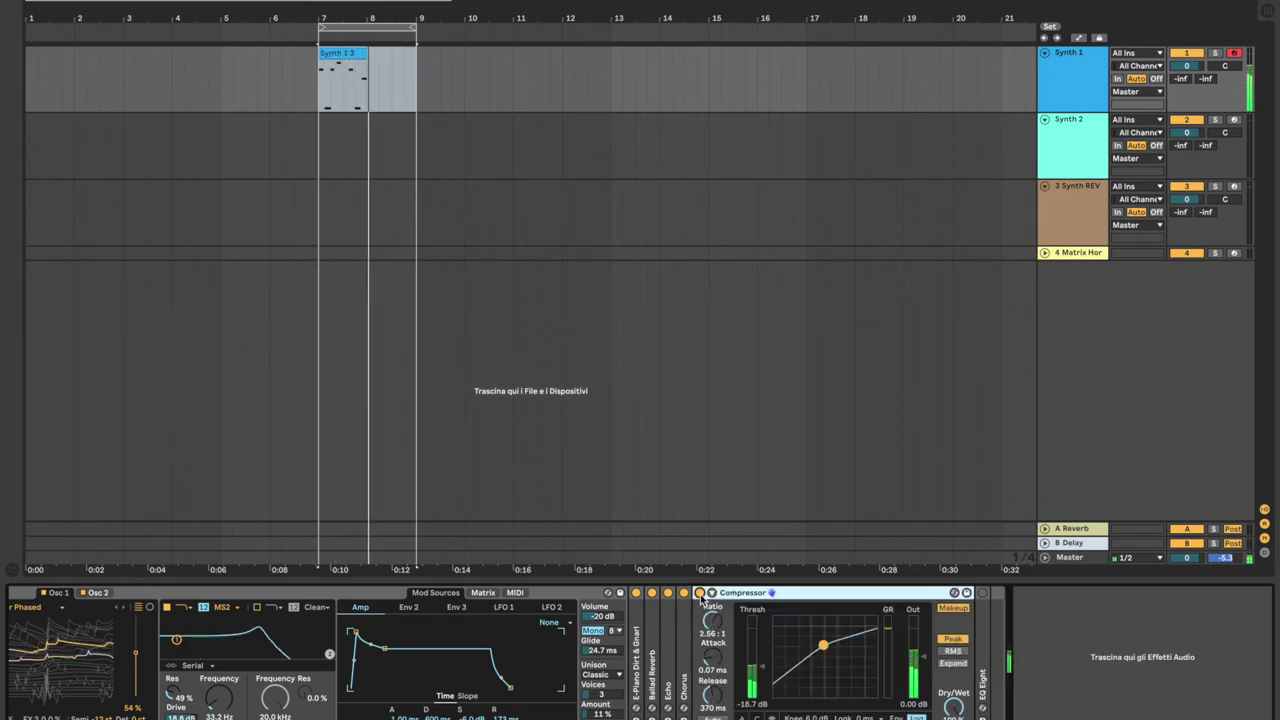
pyautogui.doubleClick(850, 594)
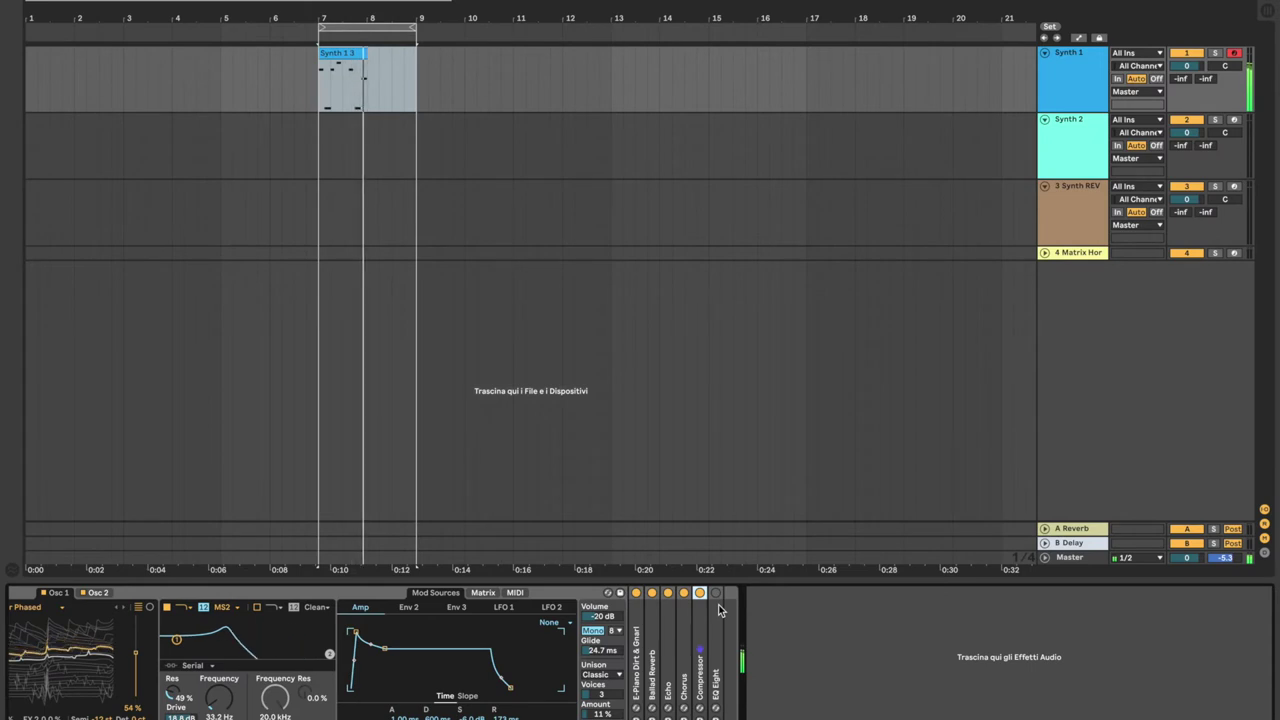
# Step: Unfold EQ Eight at the end of Synth 1's chain, turn it on, review its curve and fold it again
pyautogui.click(716, 603)
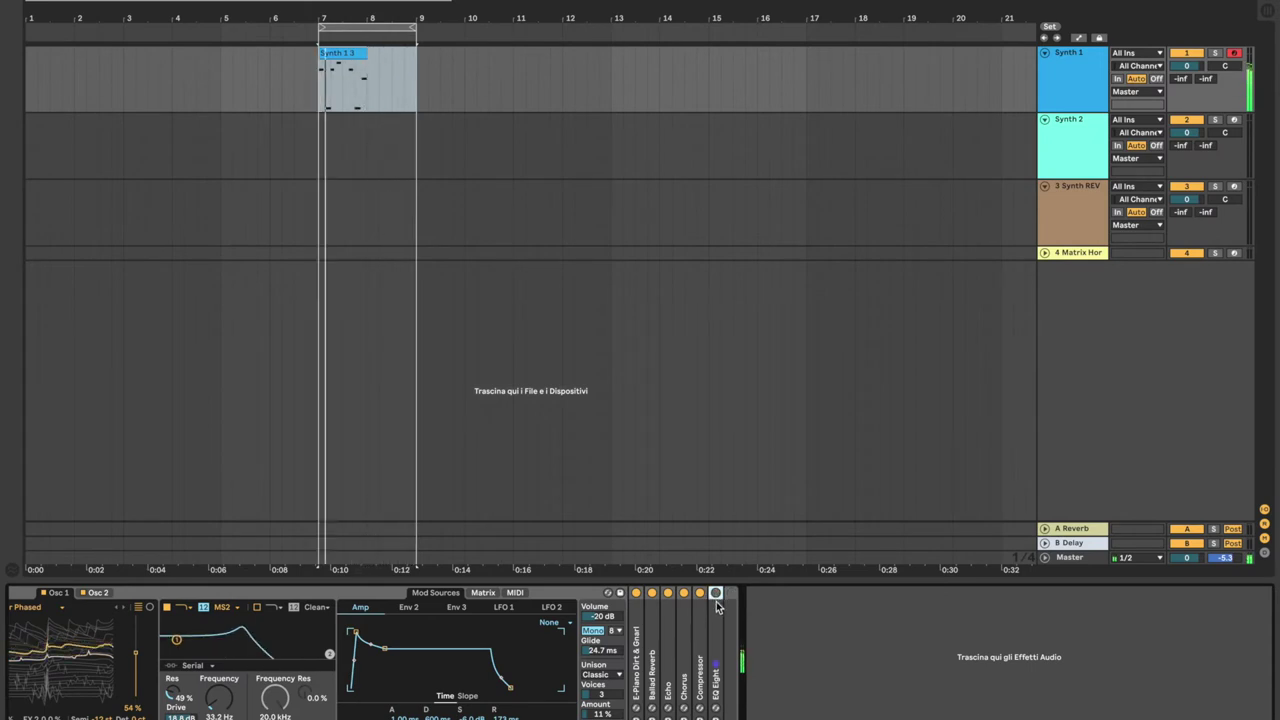
pyautogui.doubleClick(716, 600)
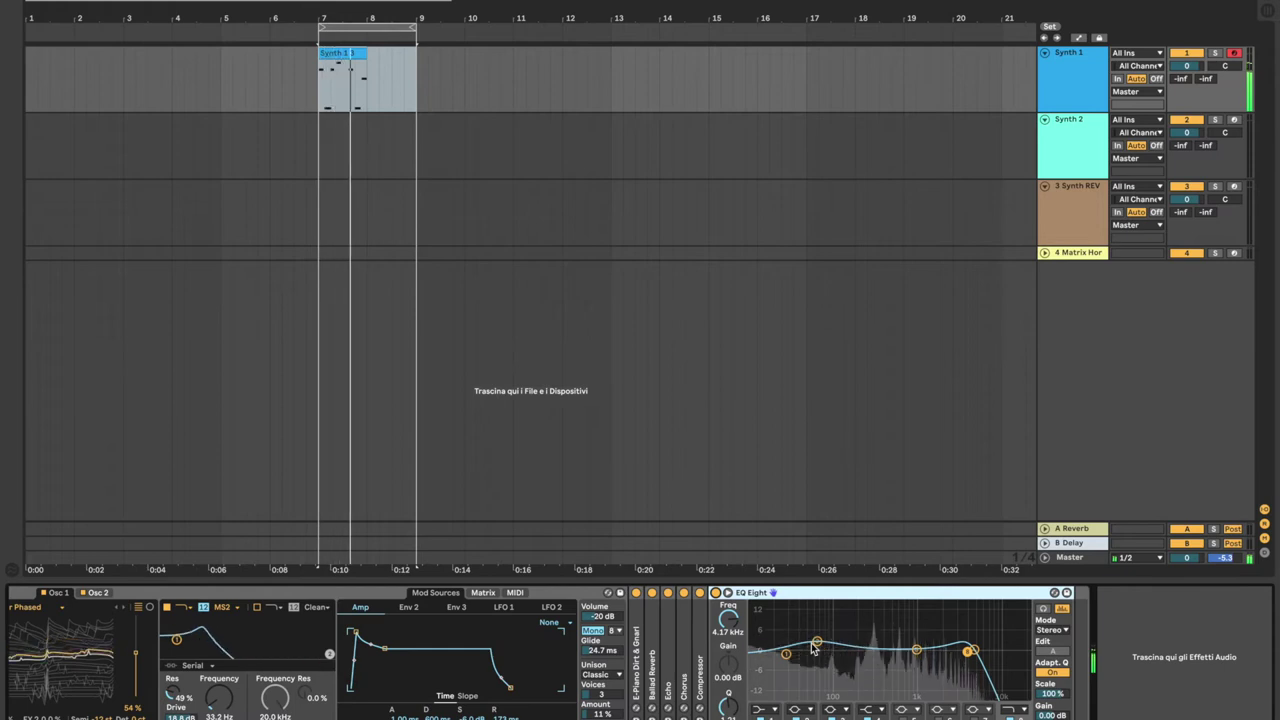
pyautogui.hscroll(-2, 820, 680)
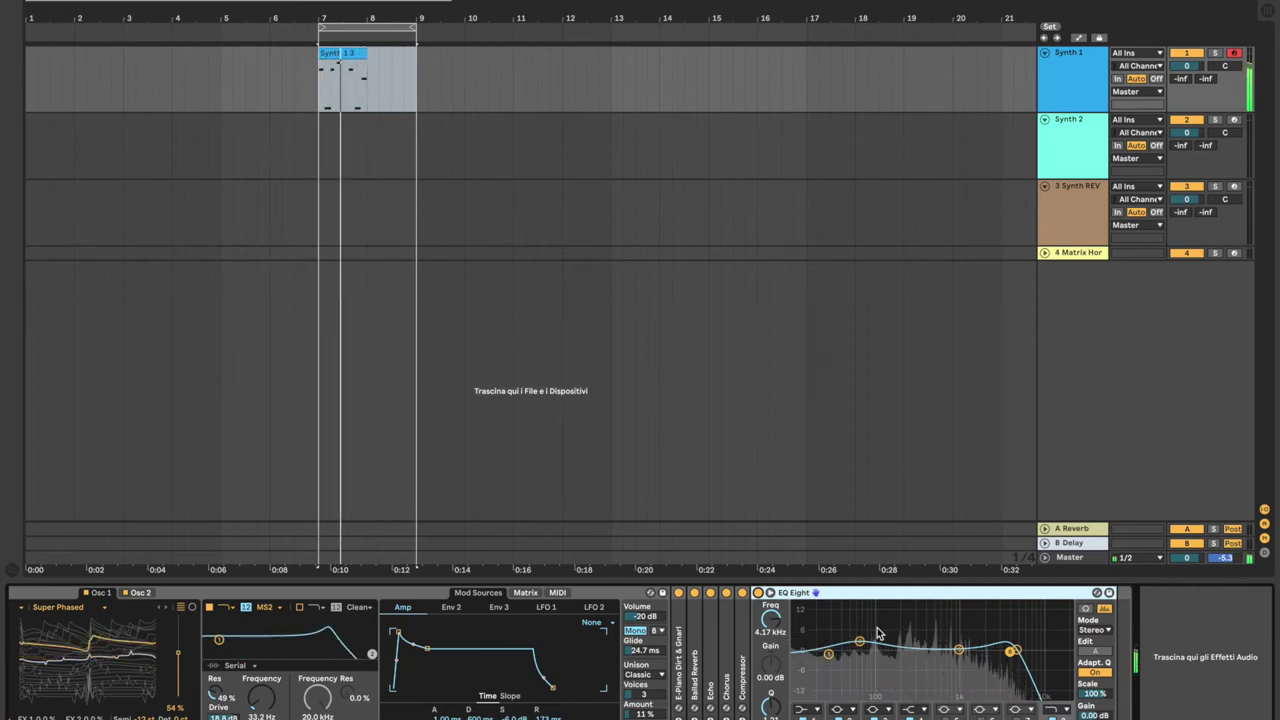
pyautogui.doubleClick(848, 593)
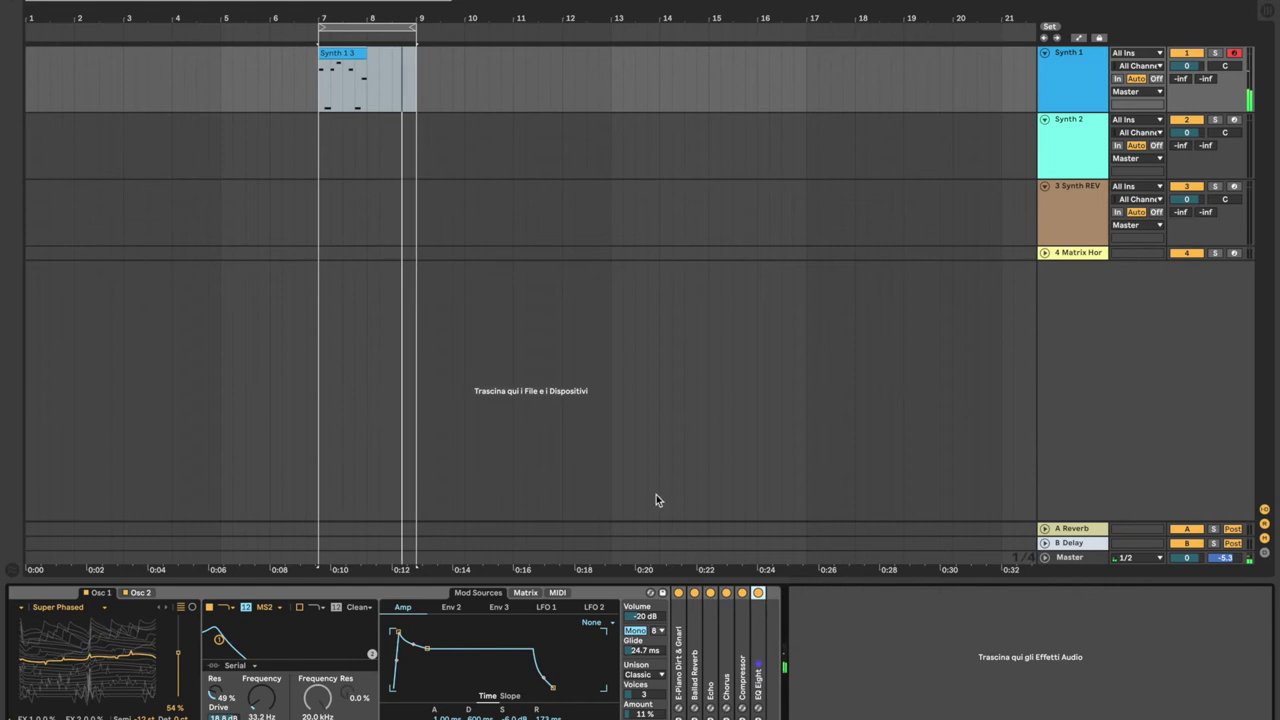
# Step: Copy the Synth 1 clip at bar 7 onto the Matrix Horns track and solo each track in turn to compare them
pyautogui.moveTo(352, 55); pyautogui.dragTo(342, 254)
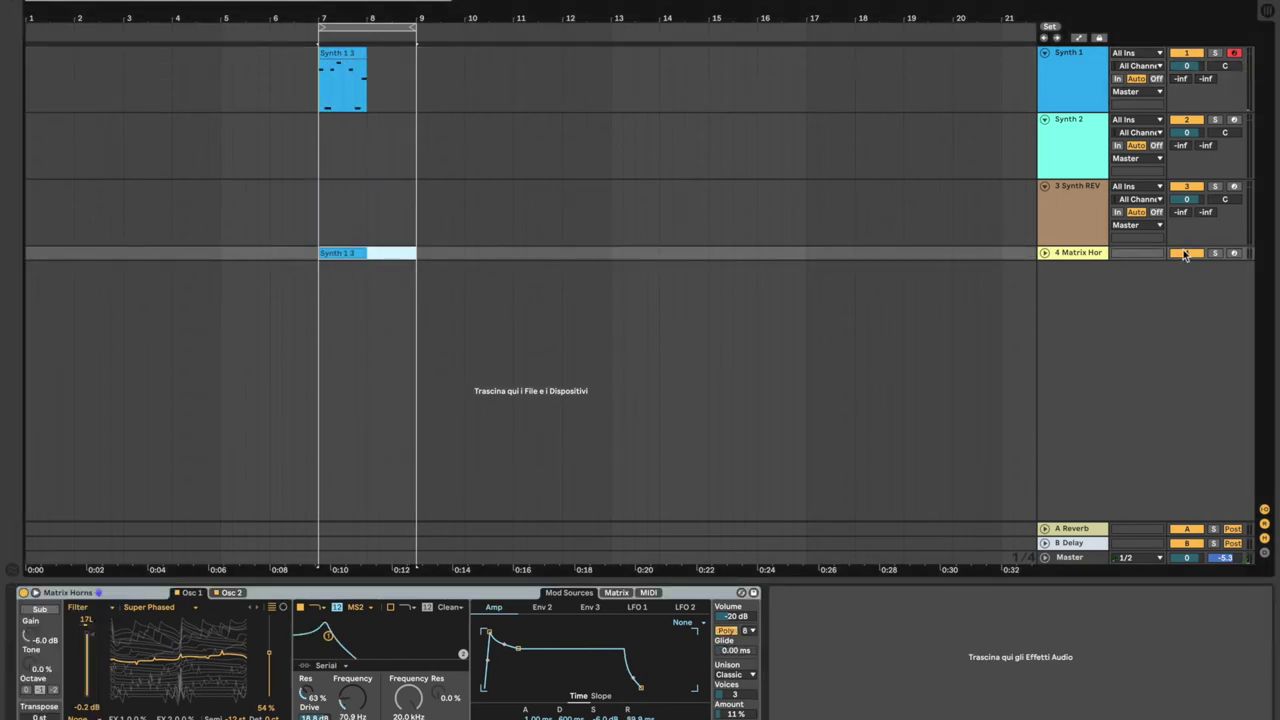
pyautogui.click(1213, 253)
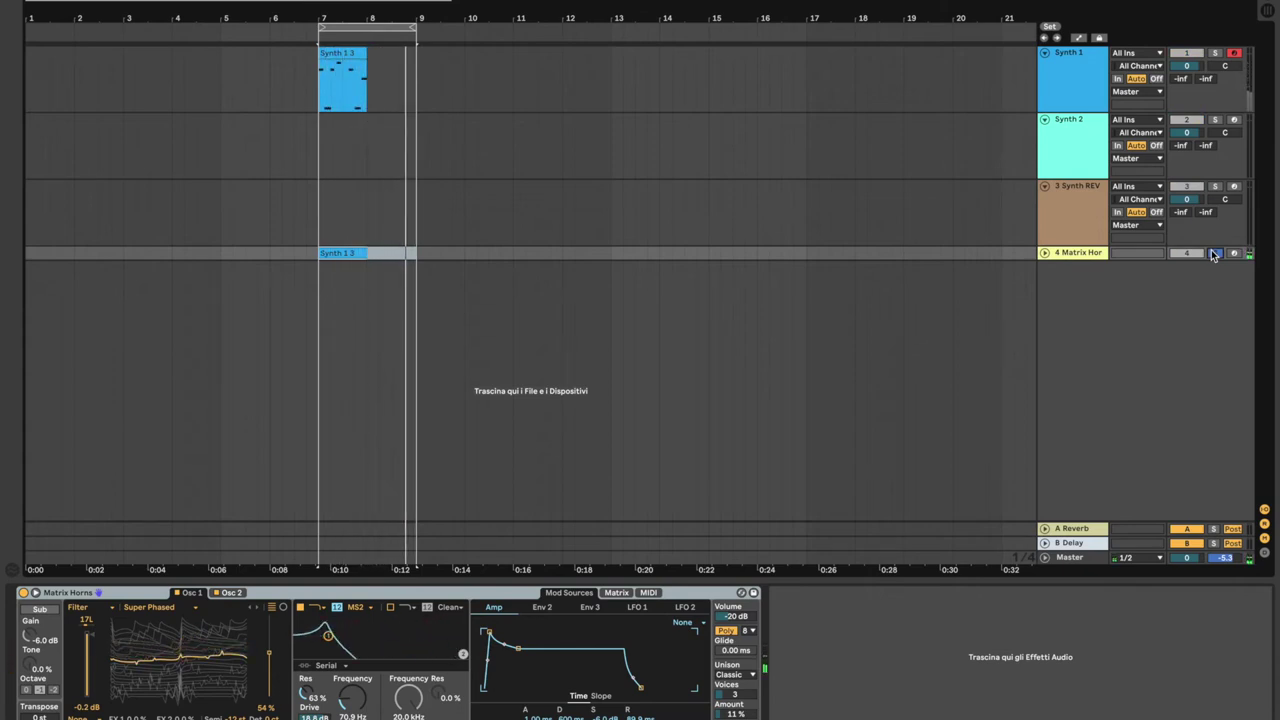
pyautogui.click(1213, 253)
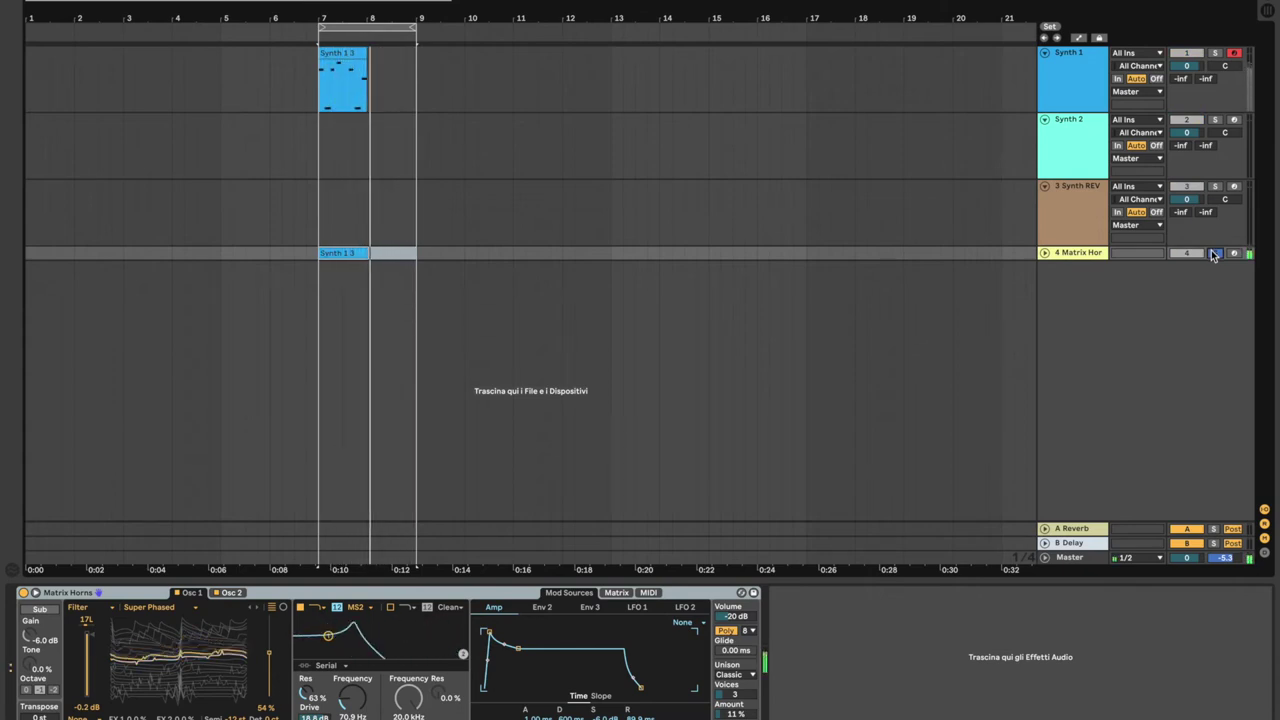
pyautogui.click(1216, 55)
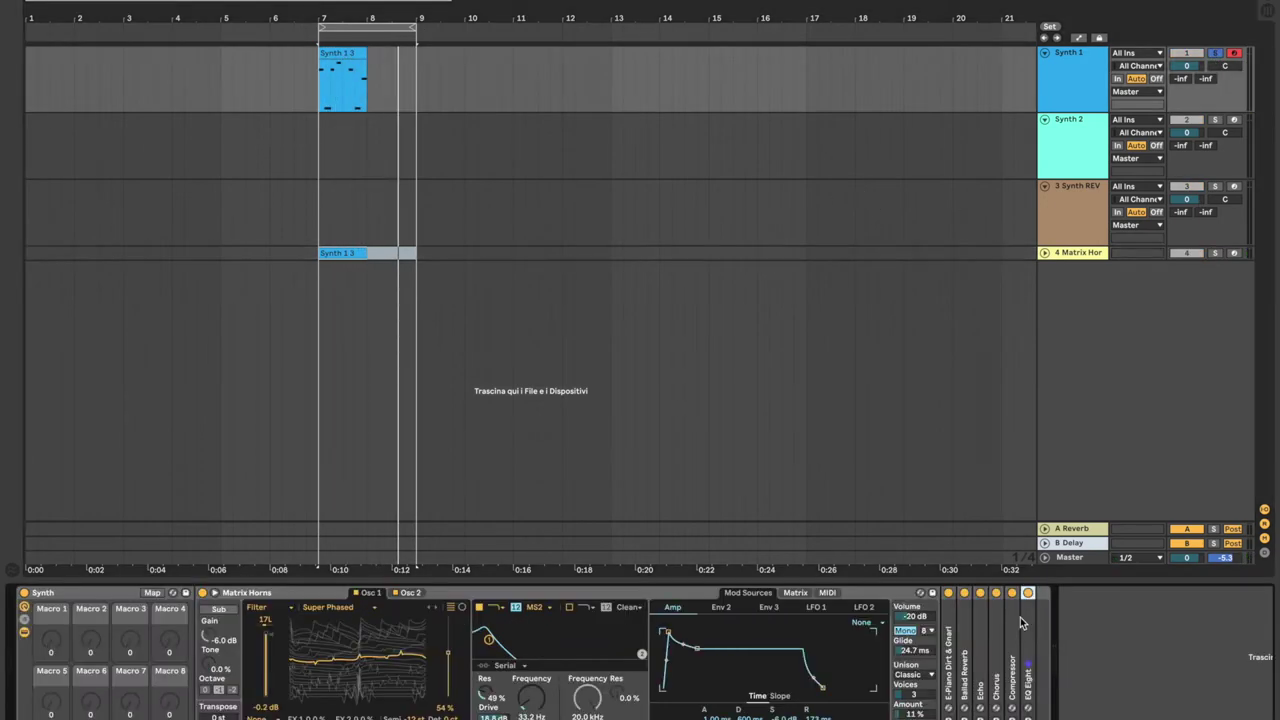
pyautogui.hscroll(2, 1020, 617)
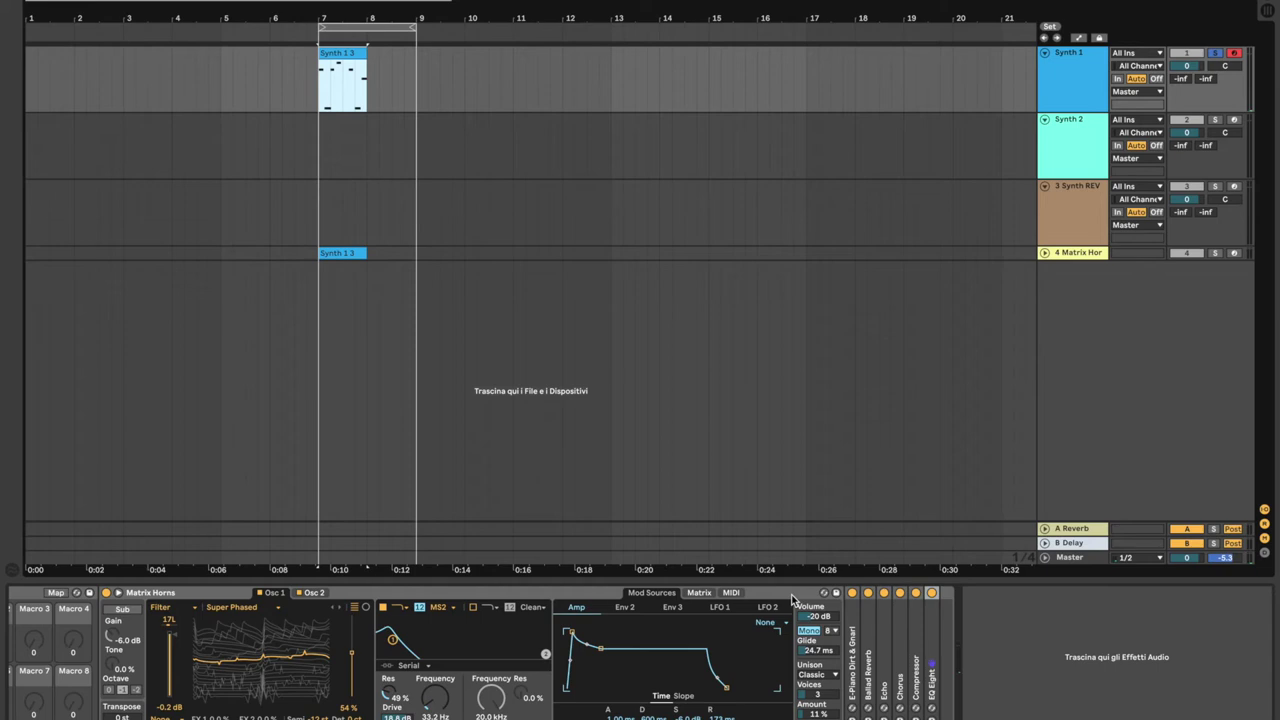
# Step: Remove the solo from Synth 1 and arm Synth 2 for playing with no track soloed
pyautogui.click(1215, 52)
pyautogui.click(1215, 120)
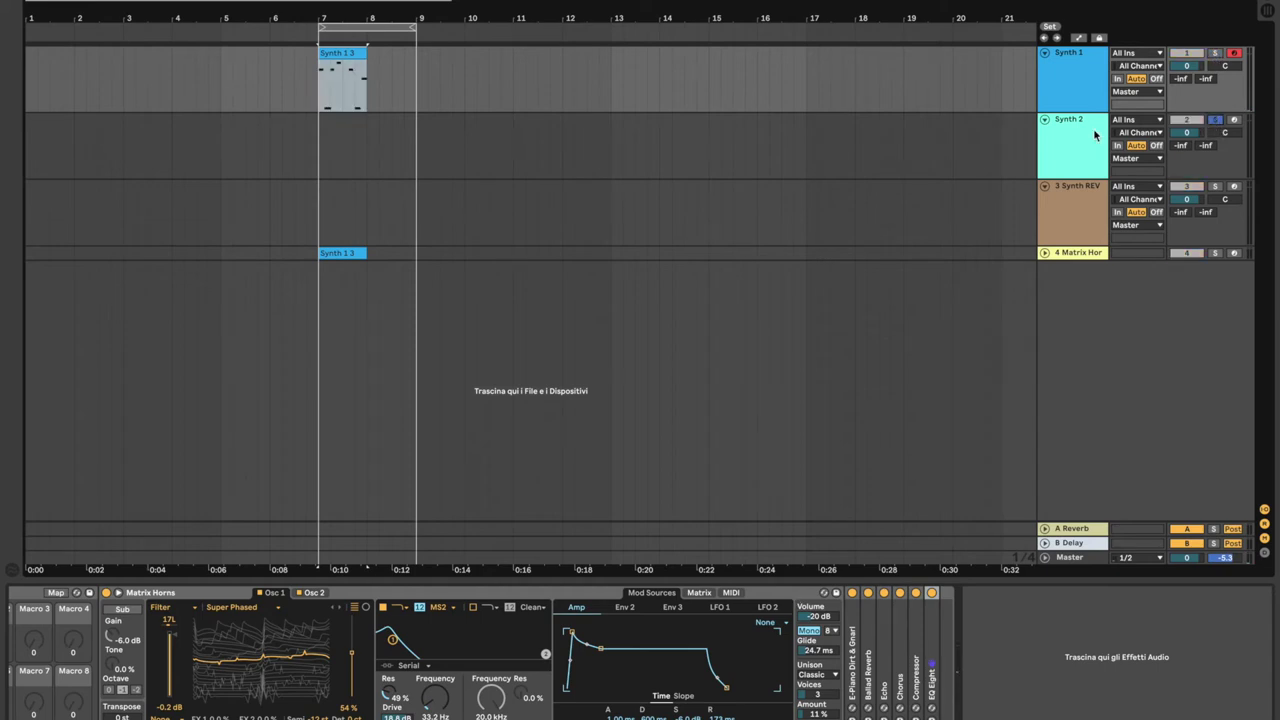
pyautogui.click(1235, 121)
pyautogui.click(1216, 121)
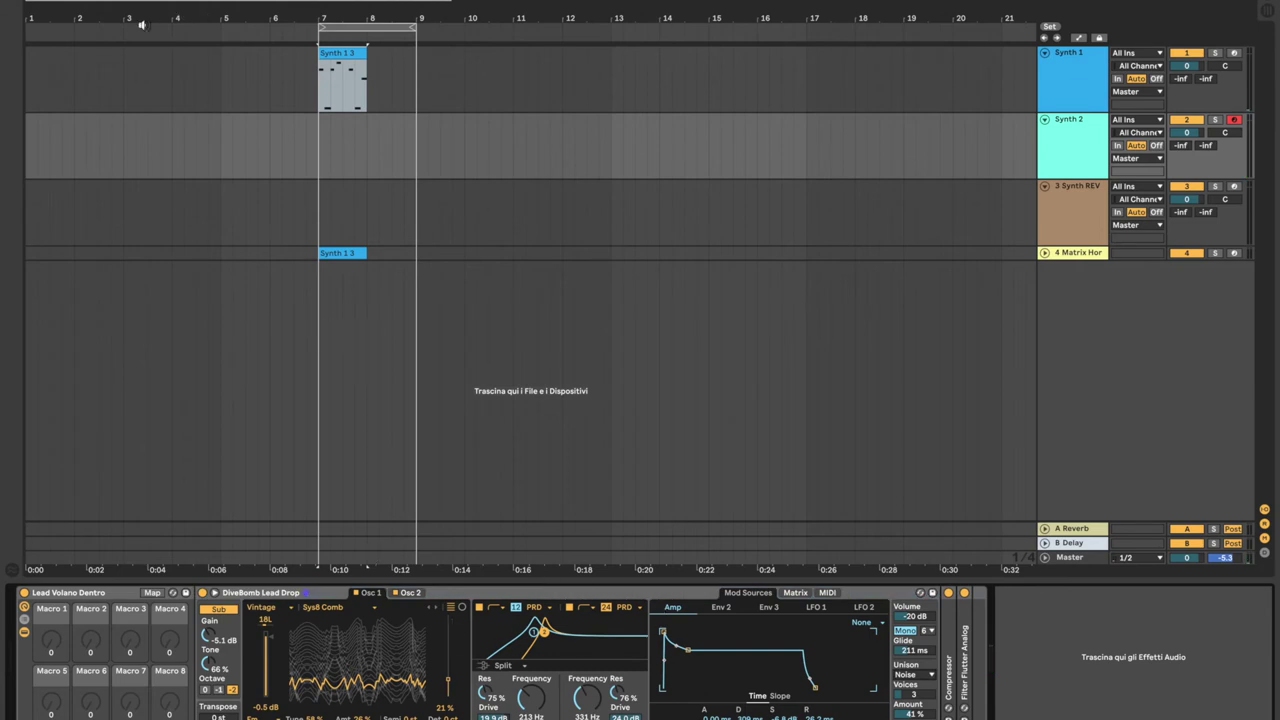
# Step: Find the Wavetable preset DiveBomb Lead Drop by searching the instruments for "dive" and load it onto a new track
pyautogui.hotkey('ctrl', 'alt', 'b')
pyautogui.write('dive')
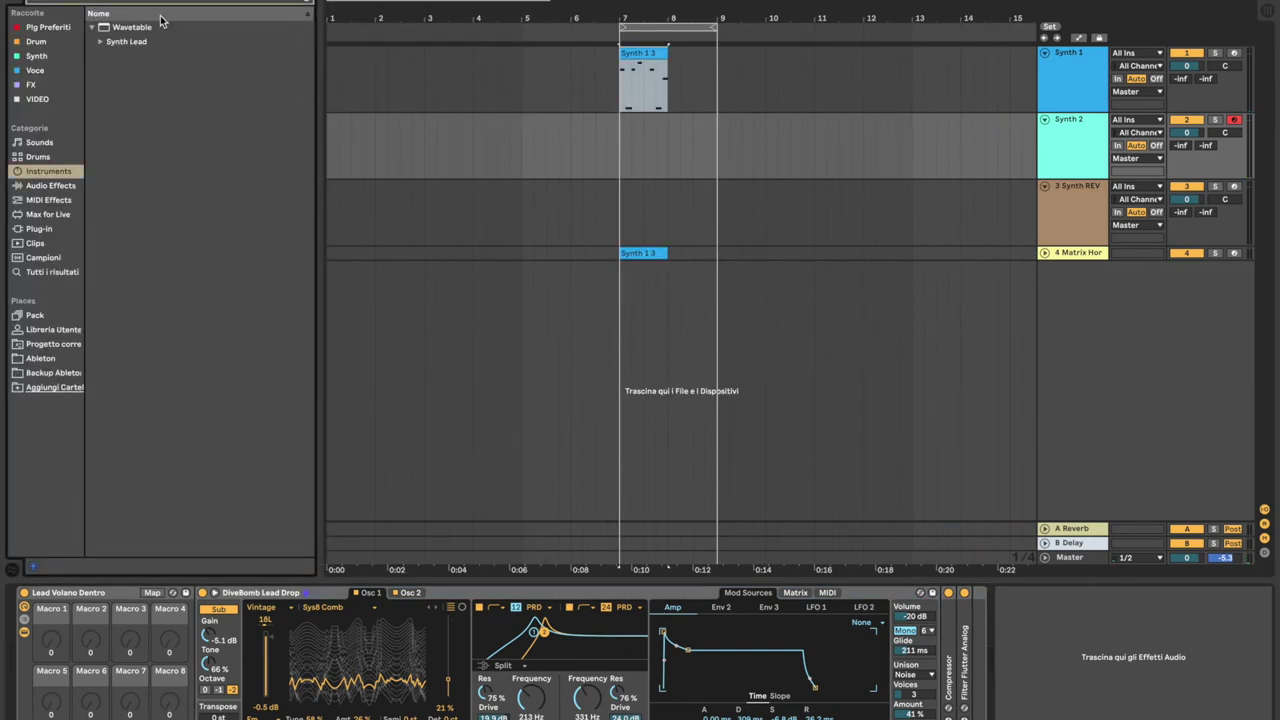
pyautogui.click(100, 41)
pyautogui.click(137, 56)
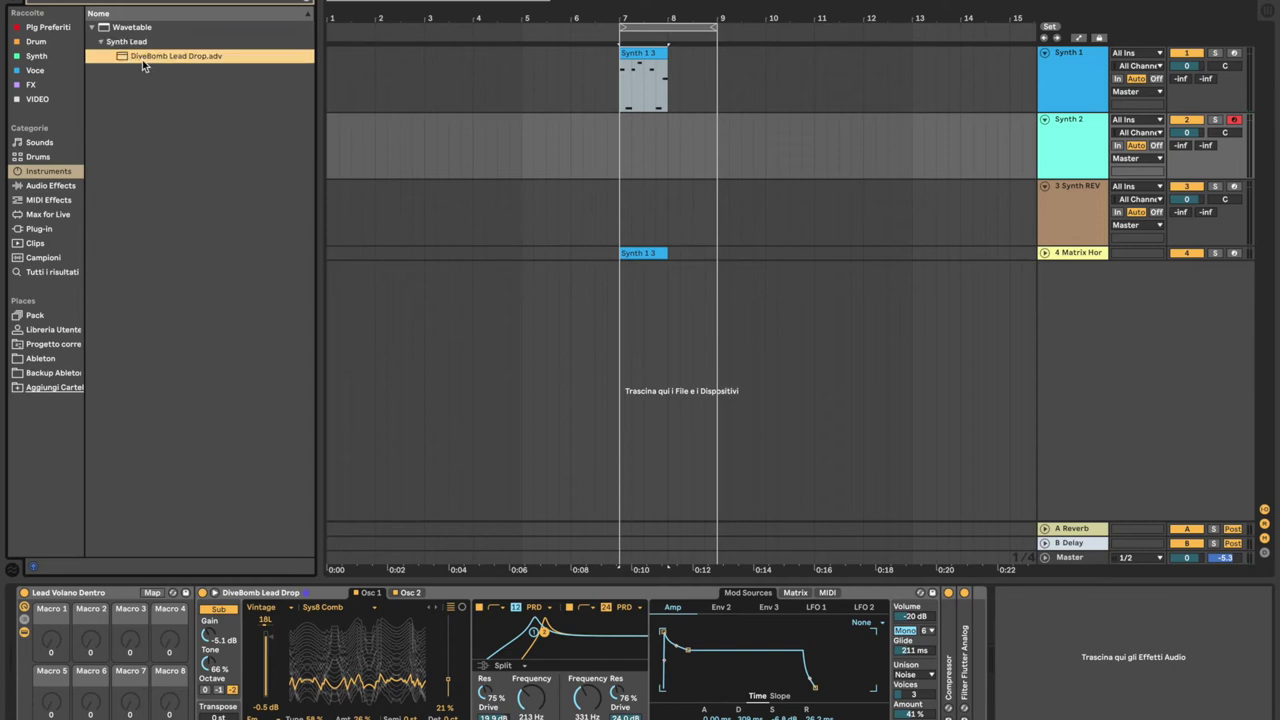
pyautogui.moveTo(137, 60); pyautogui.dragTo(1092, 301)
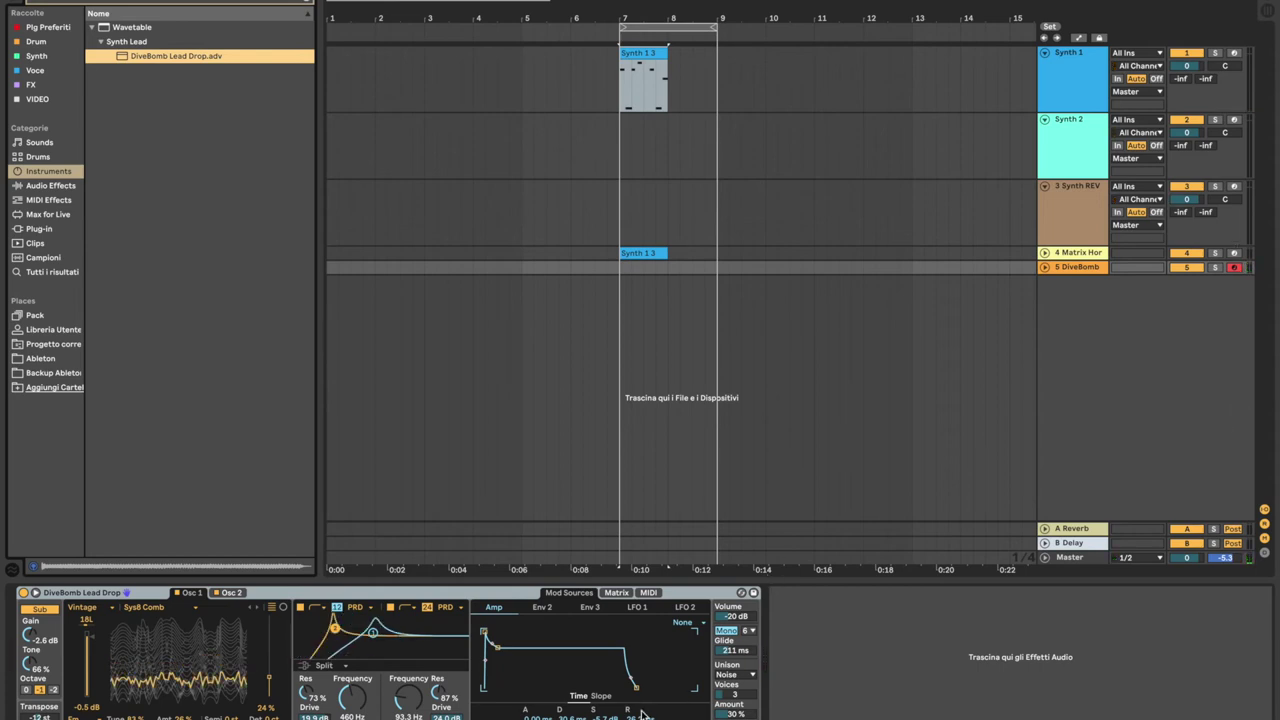
# Step: Compare the device chain of Synth 2 with the original DiveBomb preset track
pyautogui.click(1078, 140)
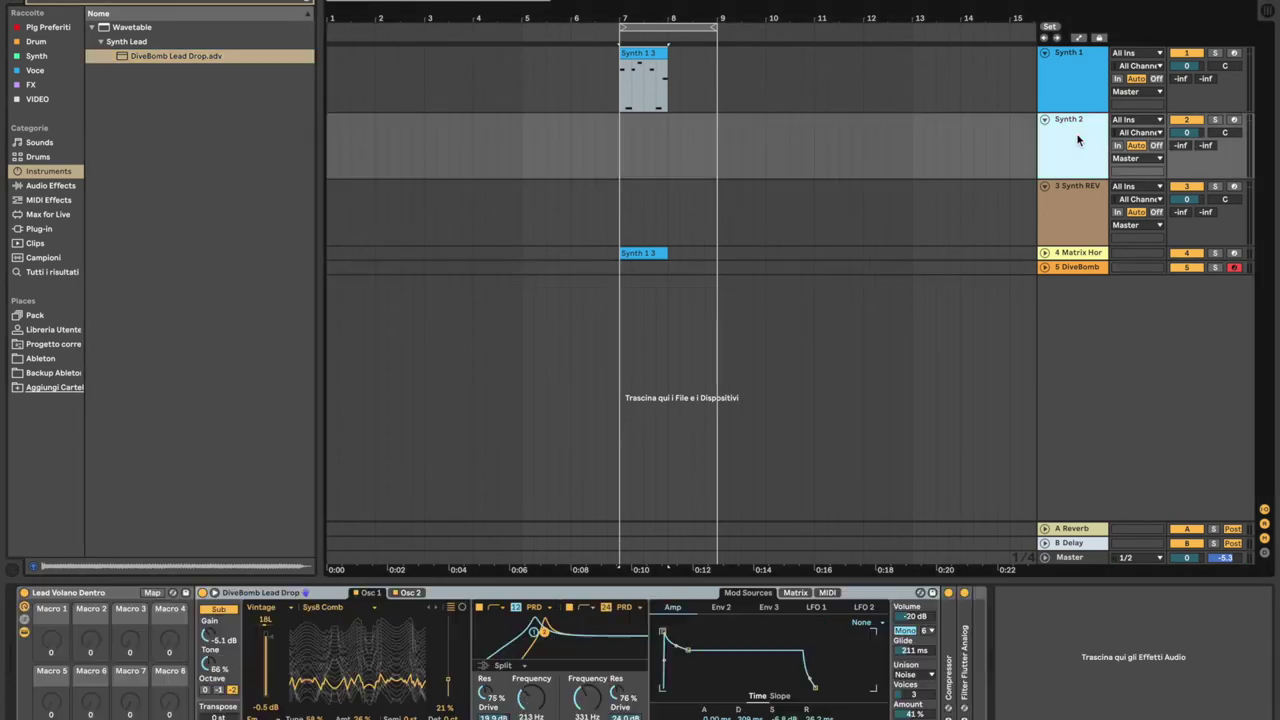
pyautogui.click(1078, 267)
pyautogui.click(1088, 140)
# Step: Arm Synth 2 for playing and review its unfolded Compressor against the DiveBomb track, folding the Compressor again
pyautogui.doubleClick(957, 623)
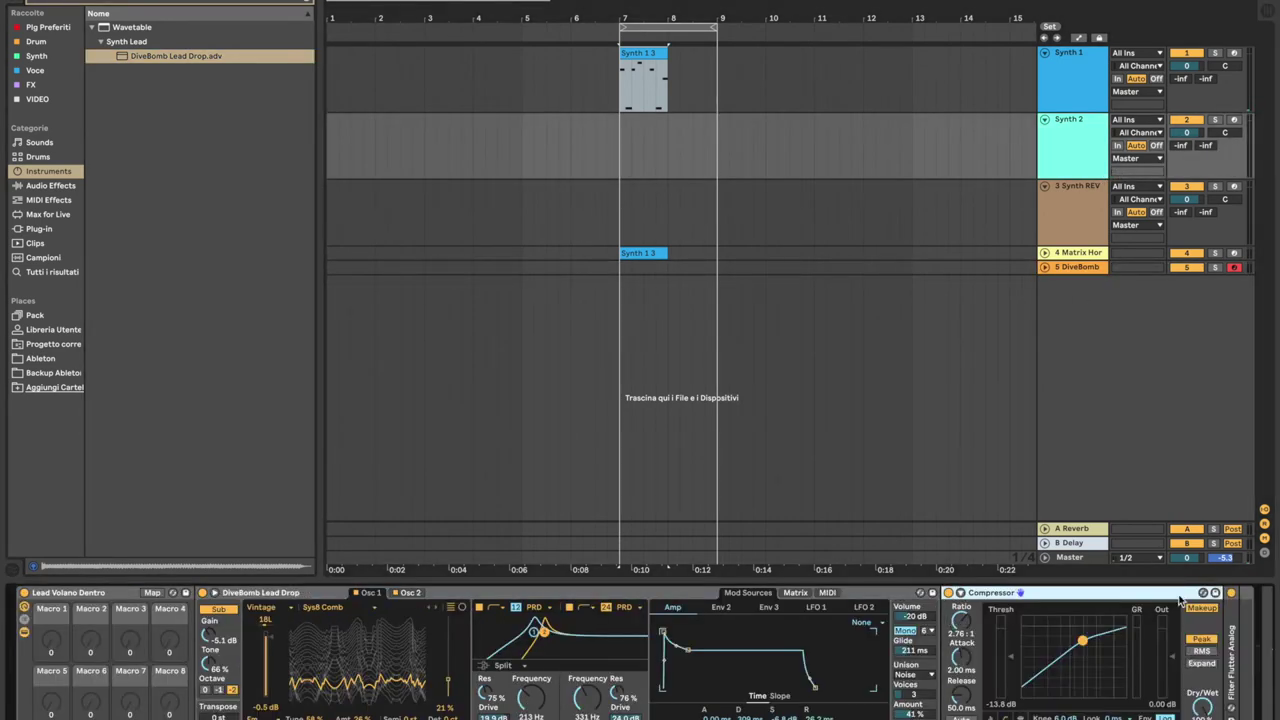
pyautogui.click(1234, 119)
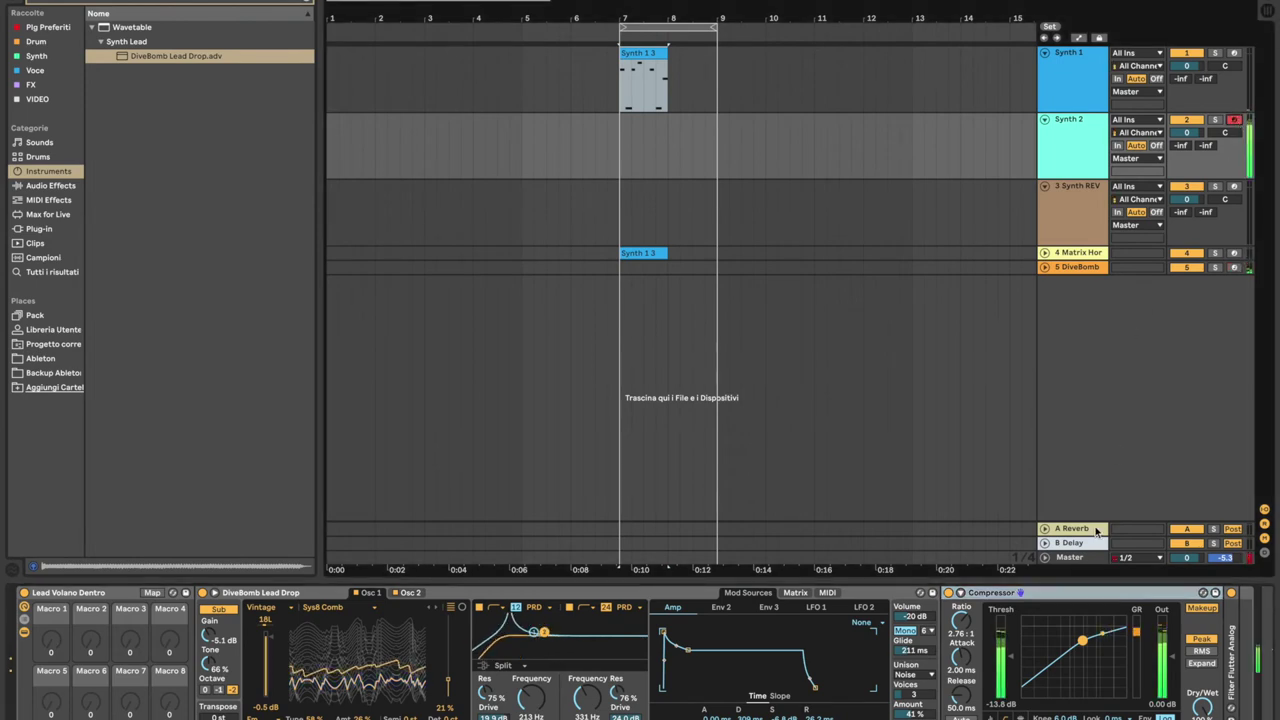
pyautogui.click(1082, 268)
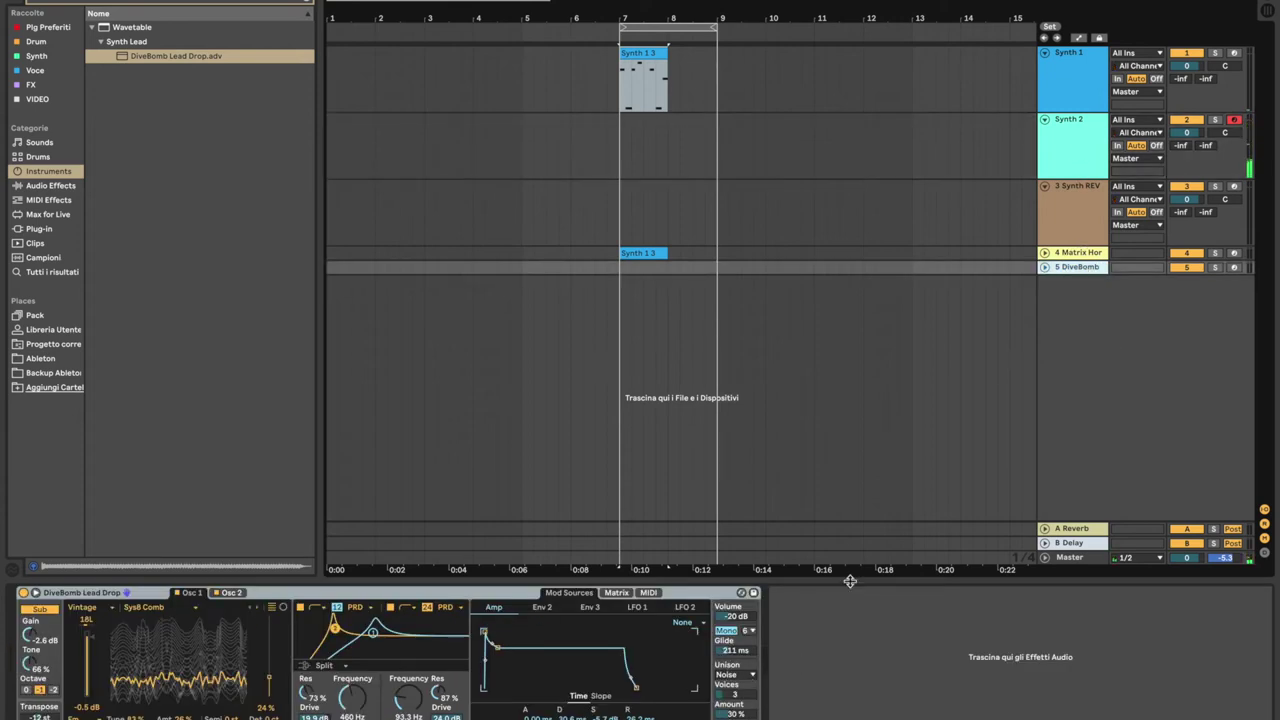
pyautogui.click(1071, 167)
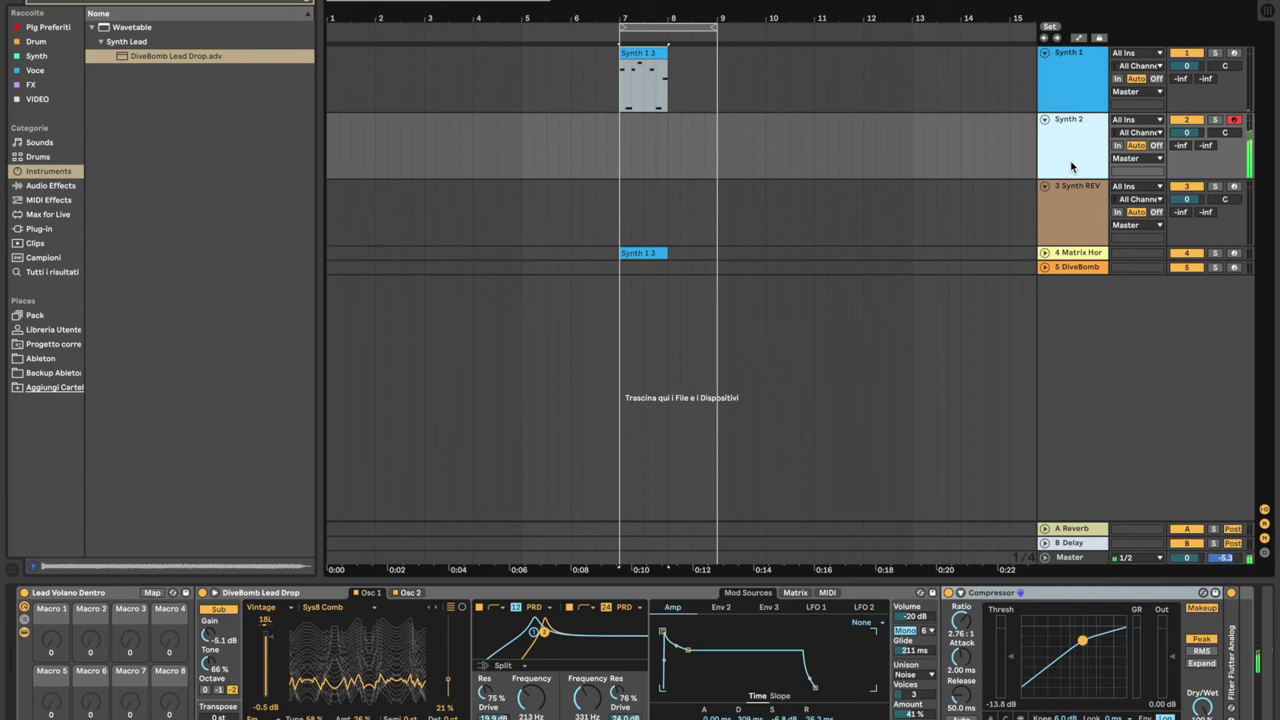
pyautogui.scroll(-2, 893, 660)
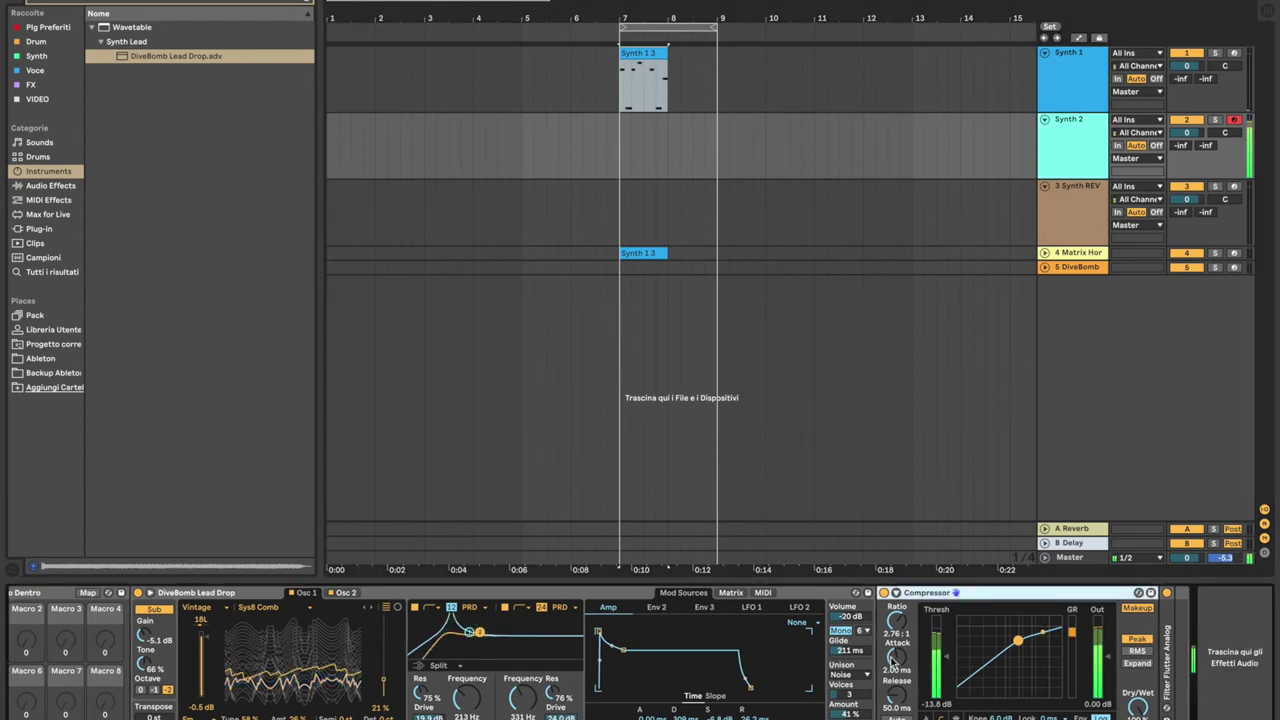
pyautogui.doubleClick(1000, 593)
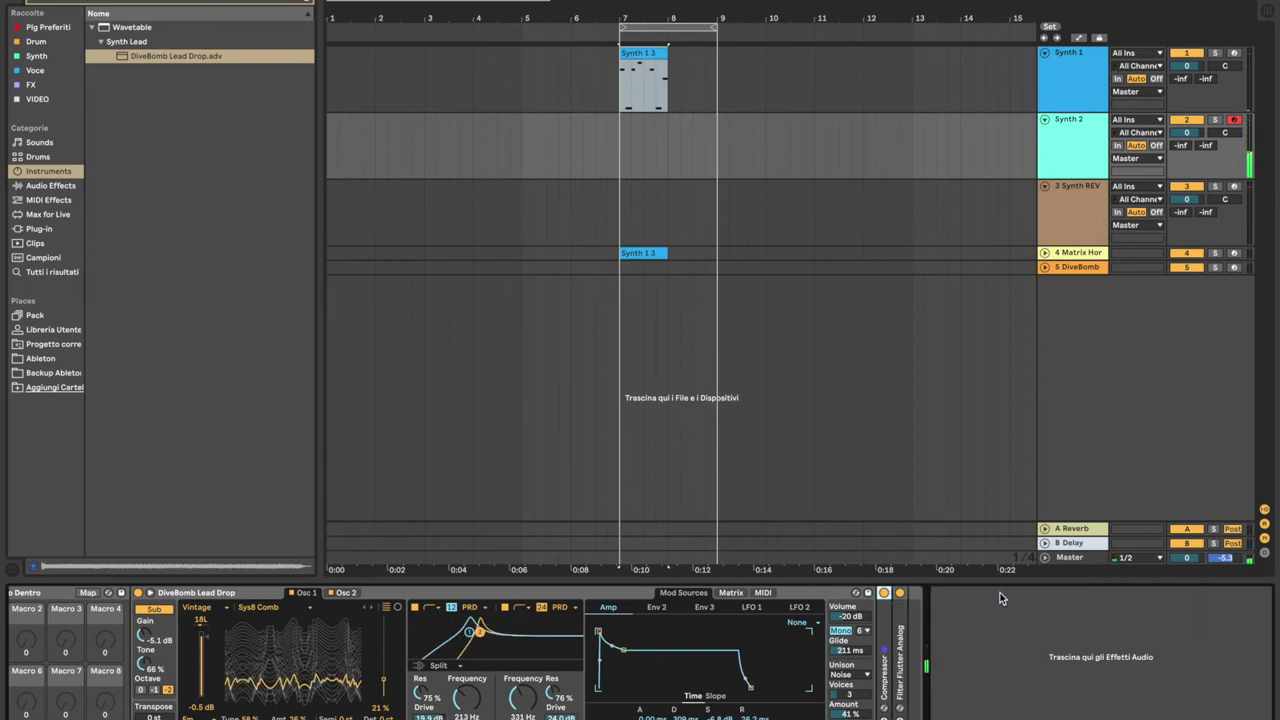
# Step: Unfold Filter Flutter Analog on Synth 2 and review its echo, modulation and character settings
pyautogui.doubleClick(902, 615)
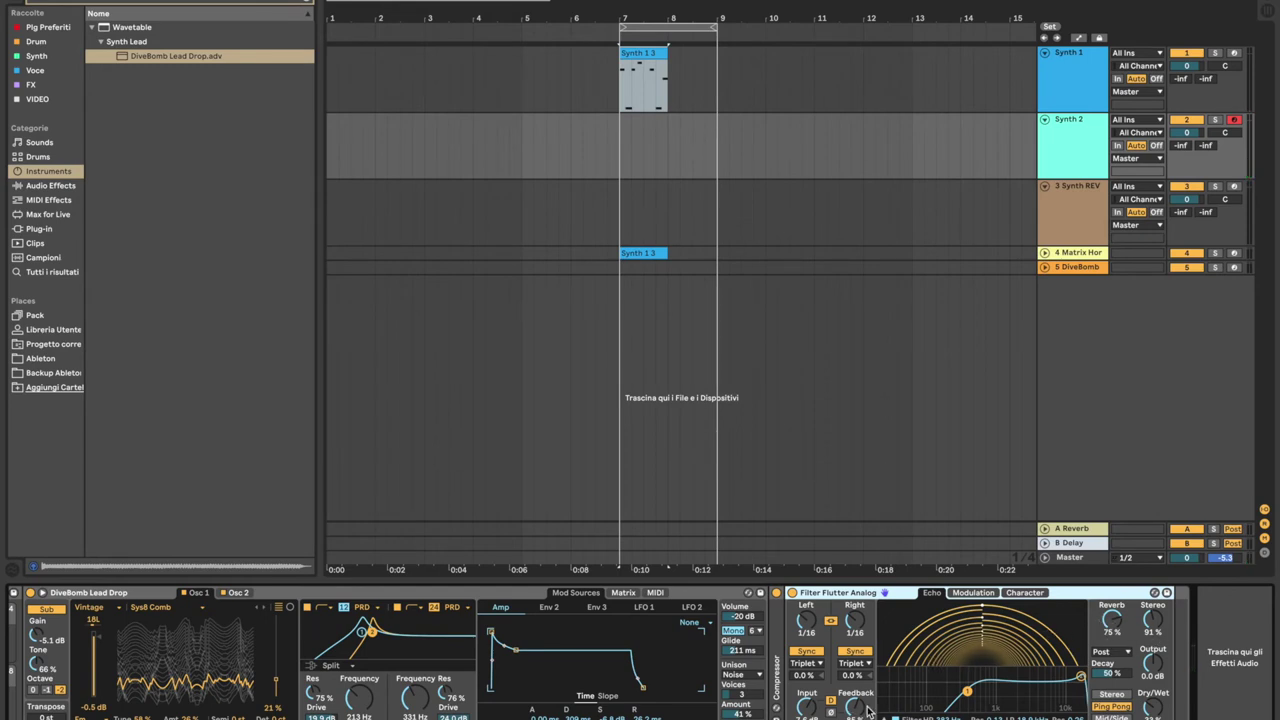
pyautogui.click(970, 593)
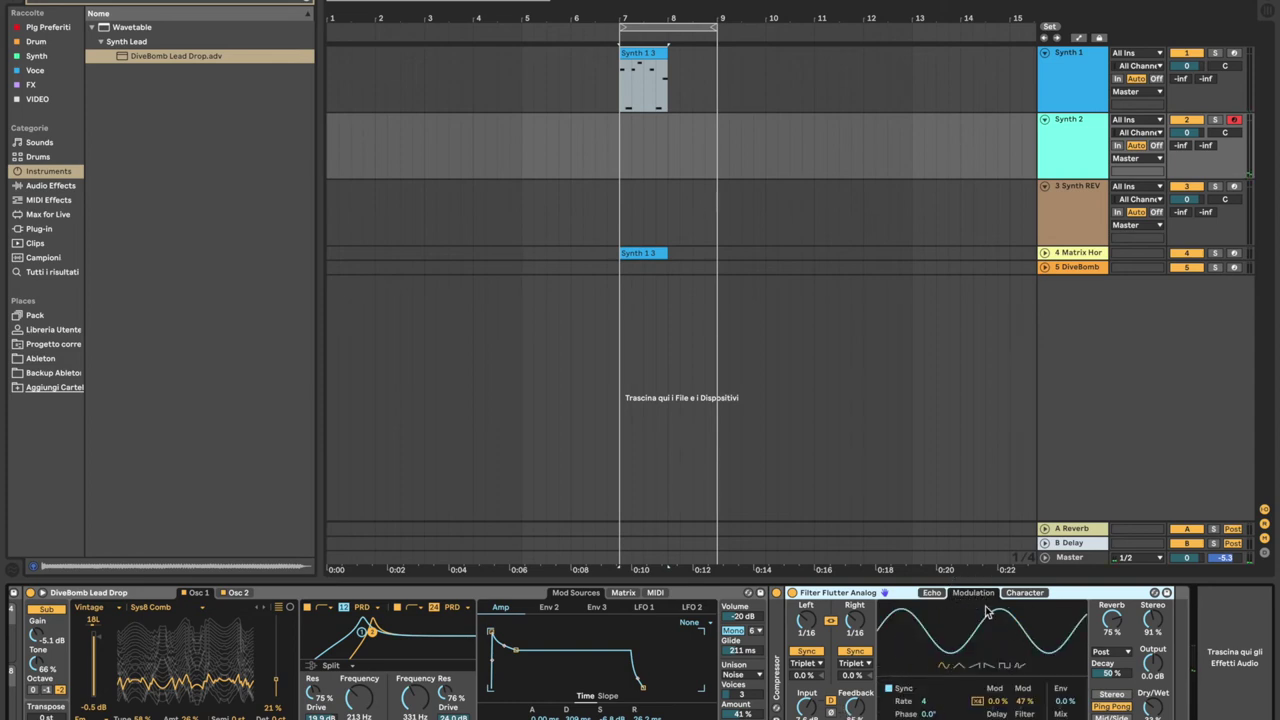
pyautogui.click(1010, 596)
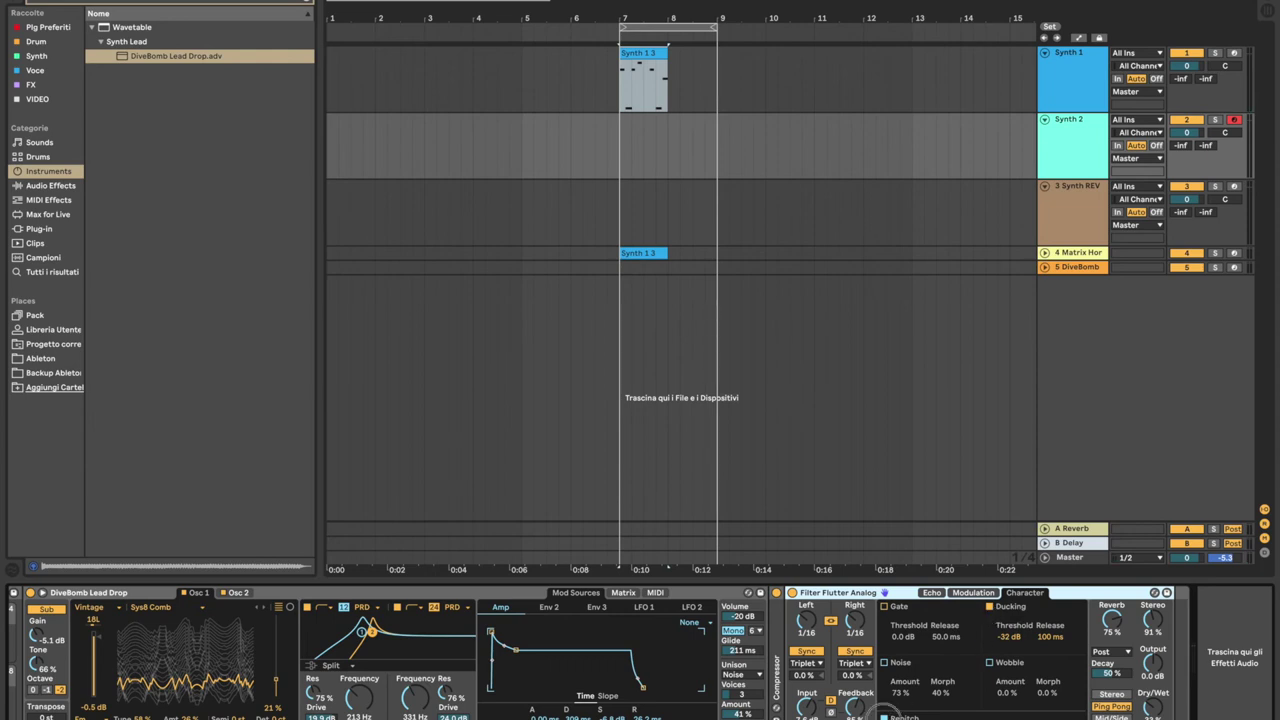
# Step: Audition Filter Flutter Analog with Ducking switched off and back on, and return to its echo view
pyautogui.click(990, 607)
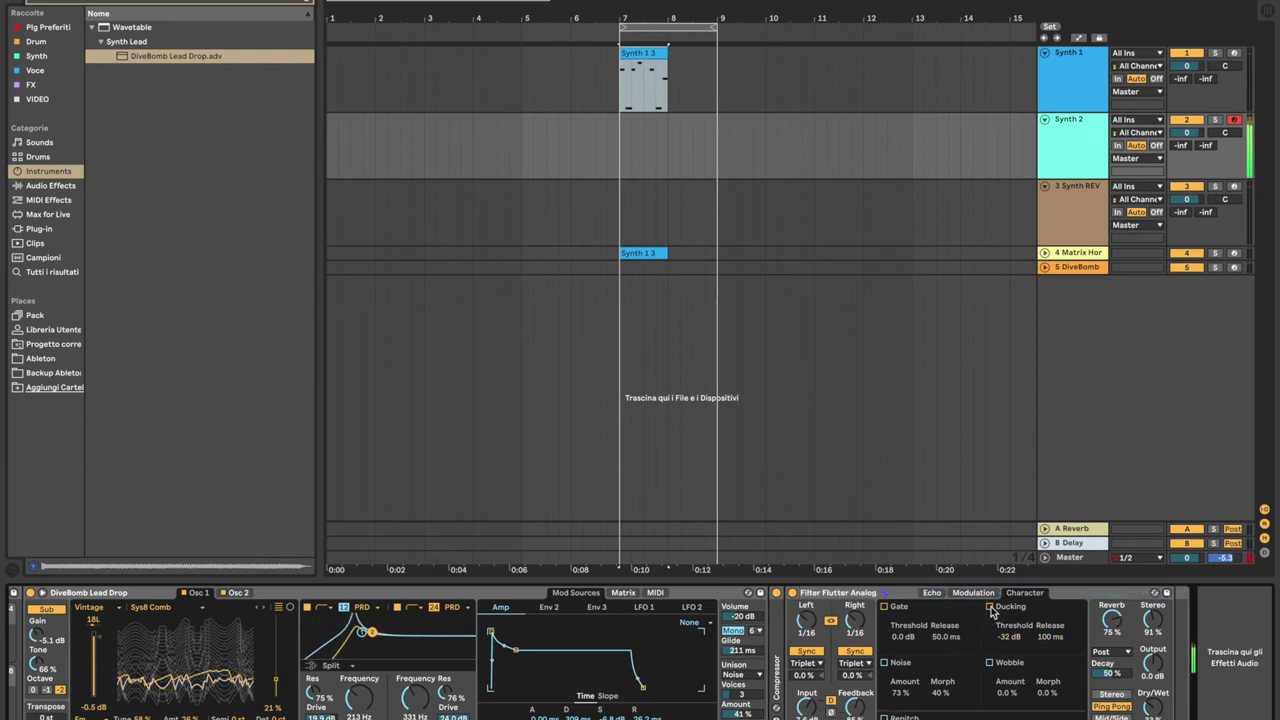
pyautogui.click(990, 607)
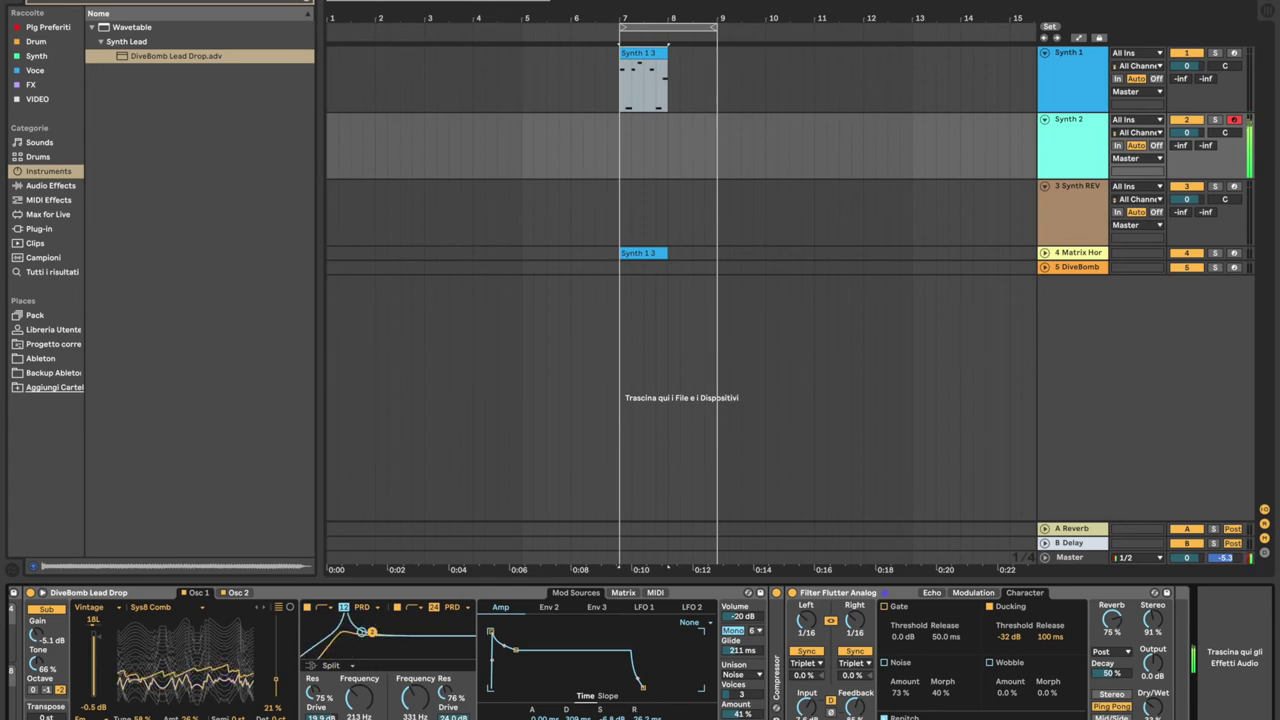
pyautogui.click(971, 593)
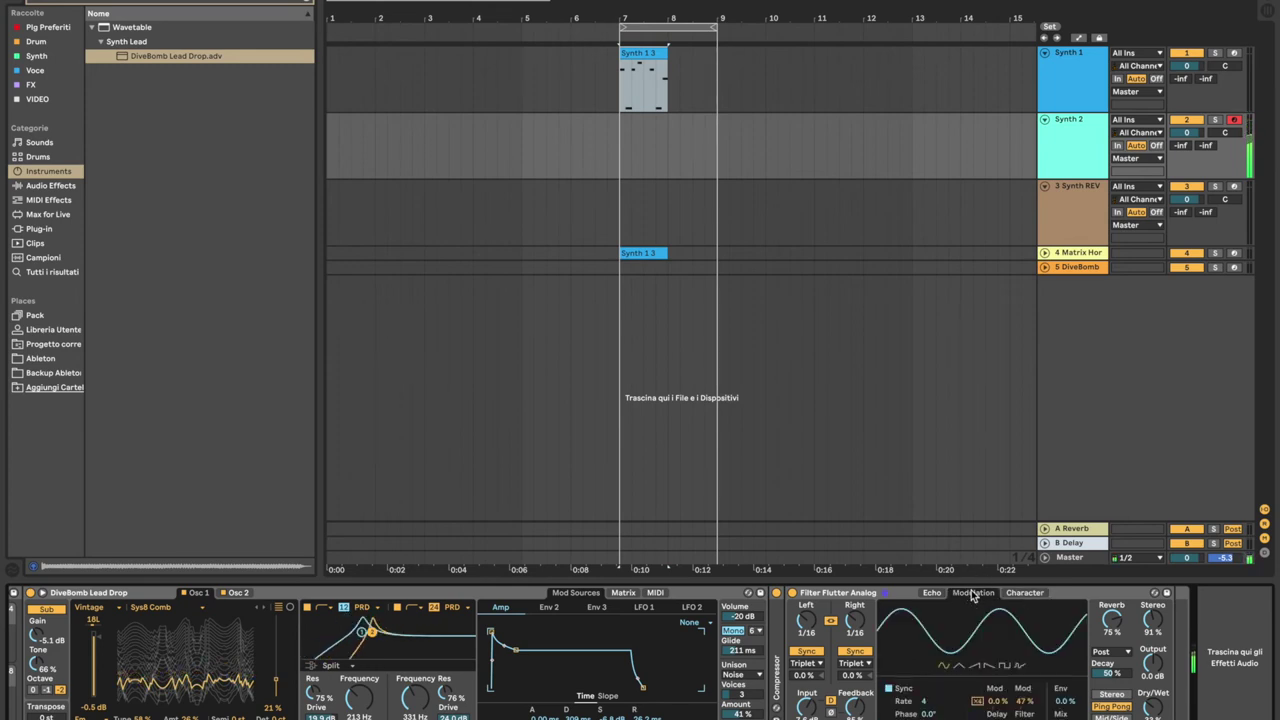
pyautogui.click(934, 594)
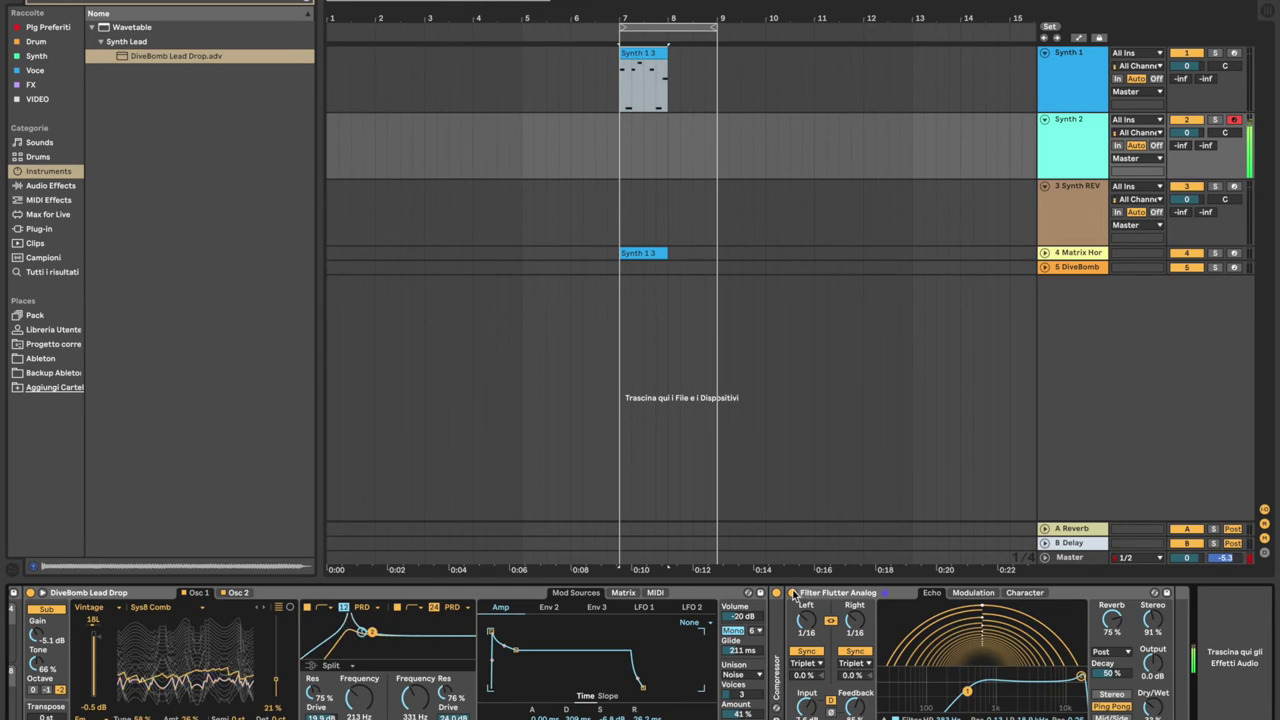
# Step: Move the Compressor behind Filter Flutter Analog in Synth 2's chain and switch the echo off and back on
pyautogui.click(792, 593)
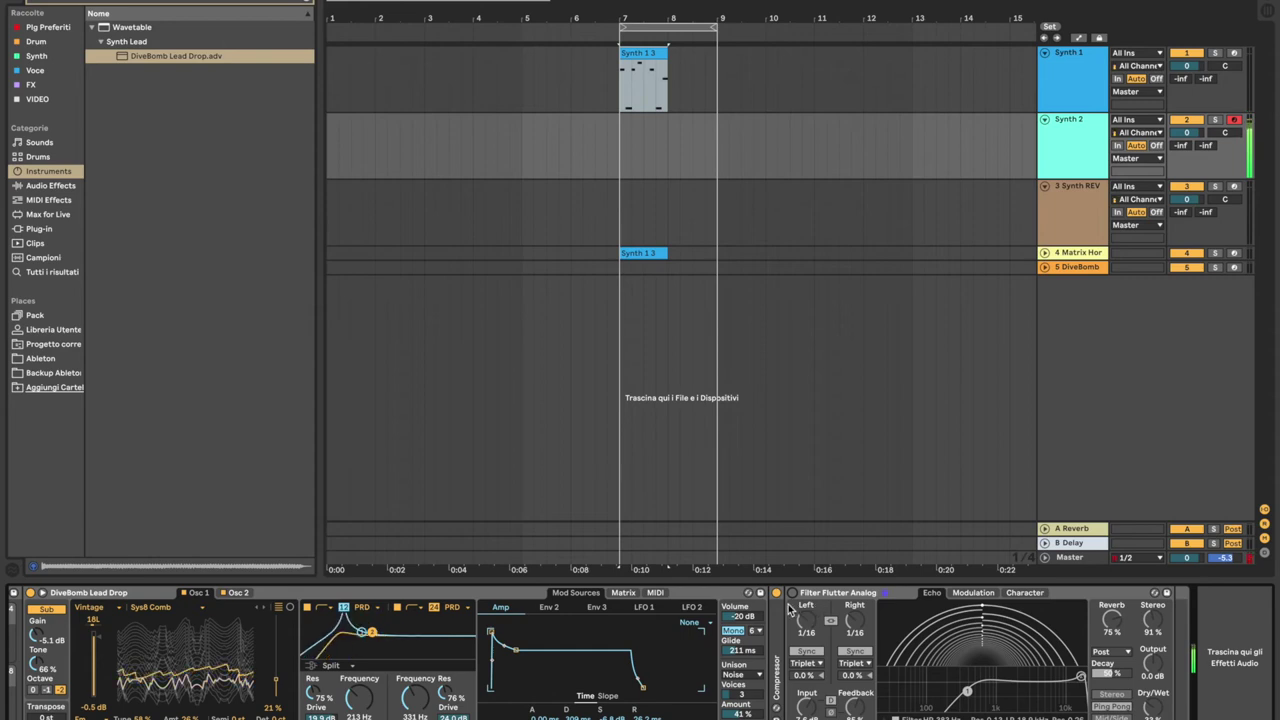
pyautogui.moveTo(788, 610); pyautogui.dragTo(1118, 612)
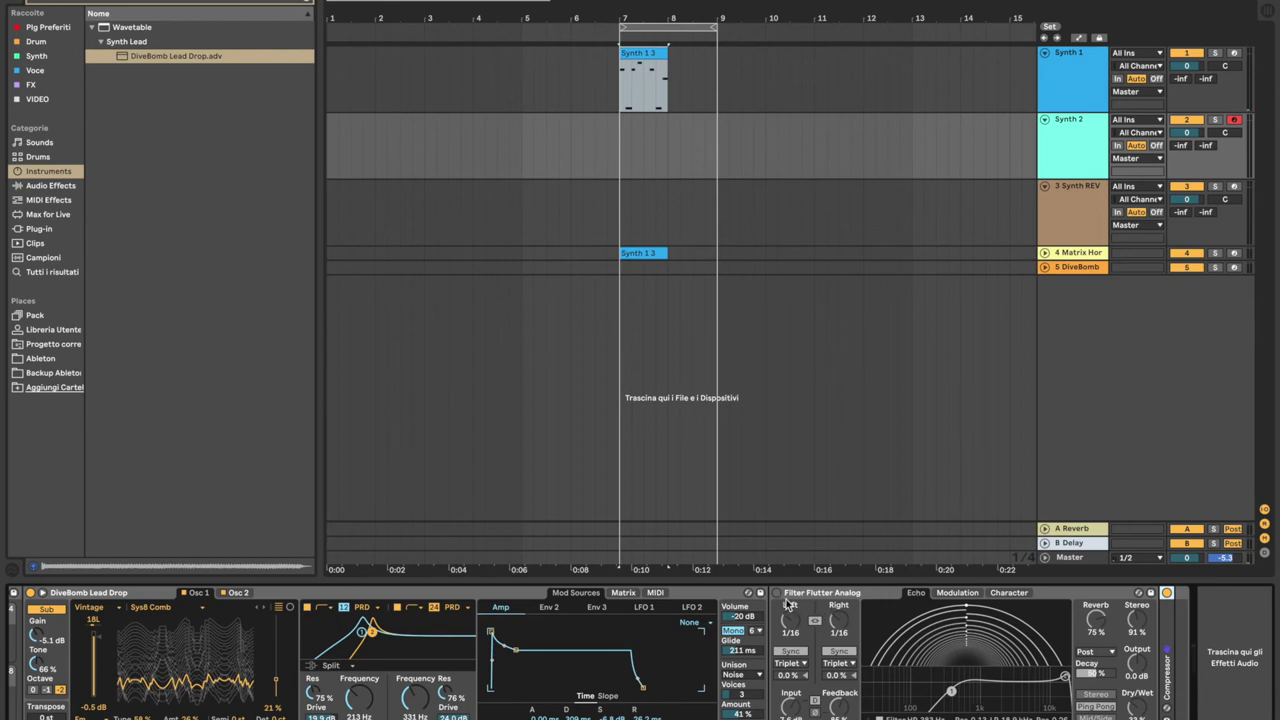
pyautogui.click(777, 593)
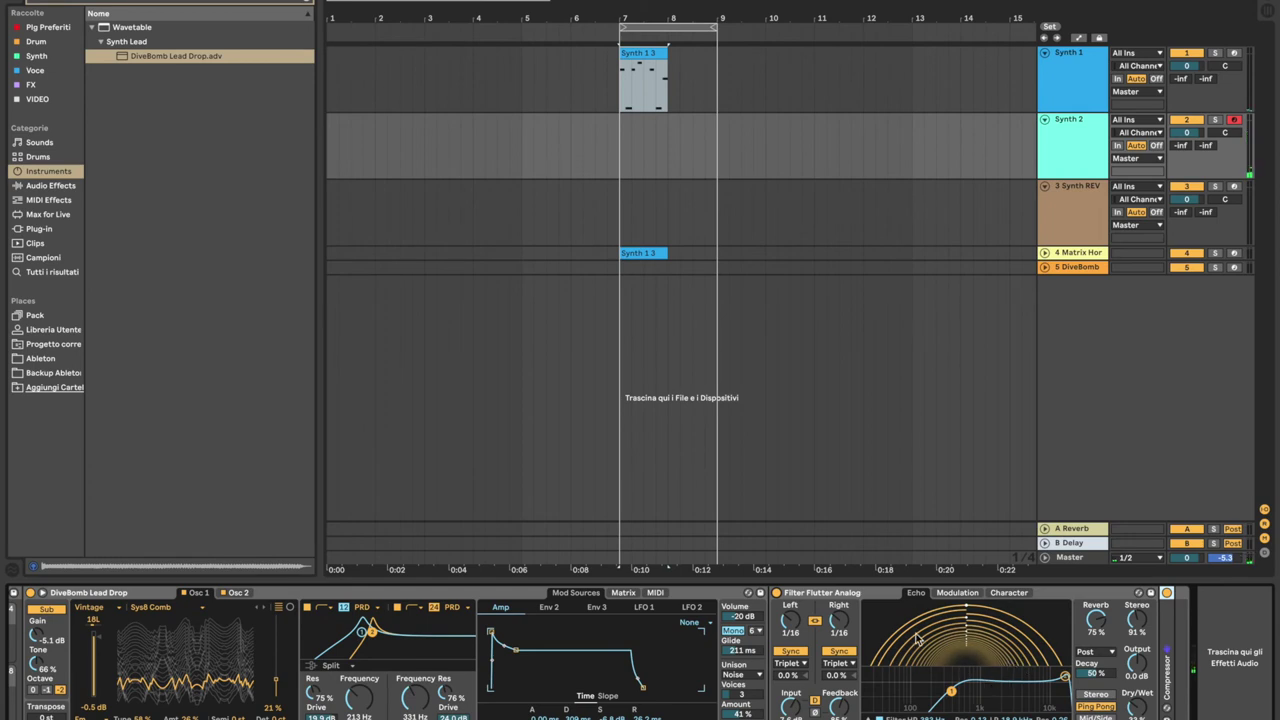
# Step: Display the Sampler on the Synth REV track and arm that track for playing
pyautogui.click(1090, 140)
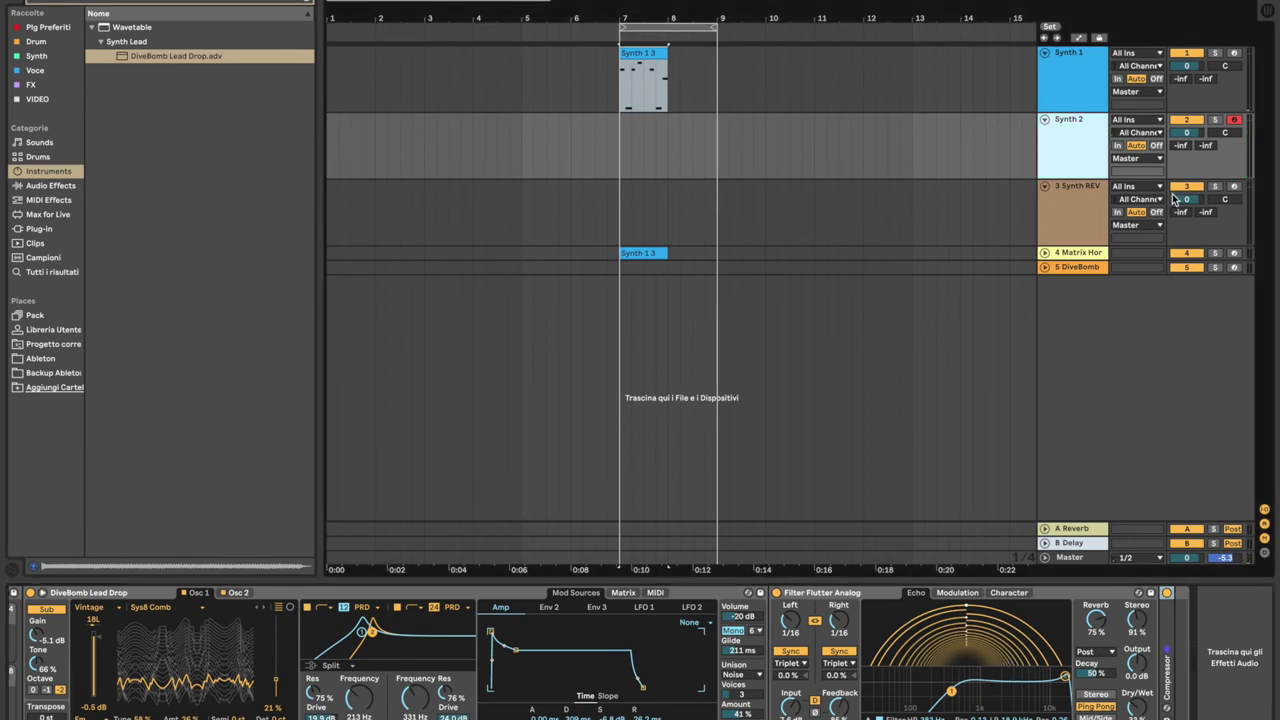
pyautogui.click(1090, 215)
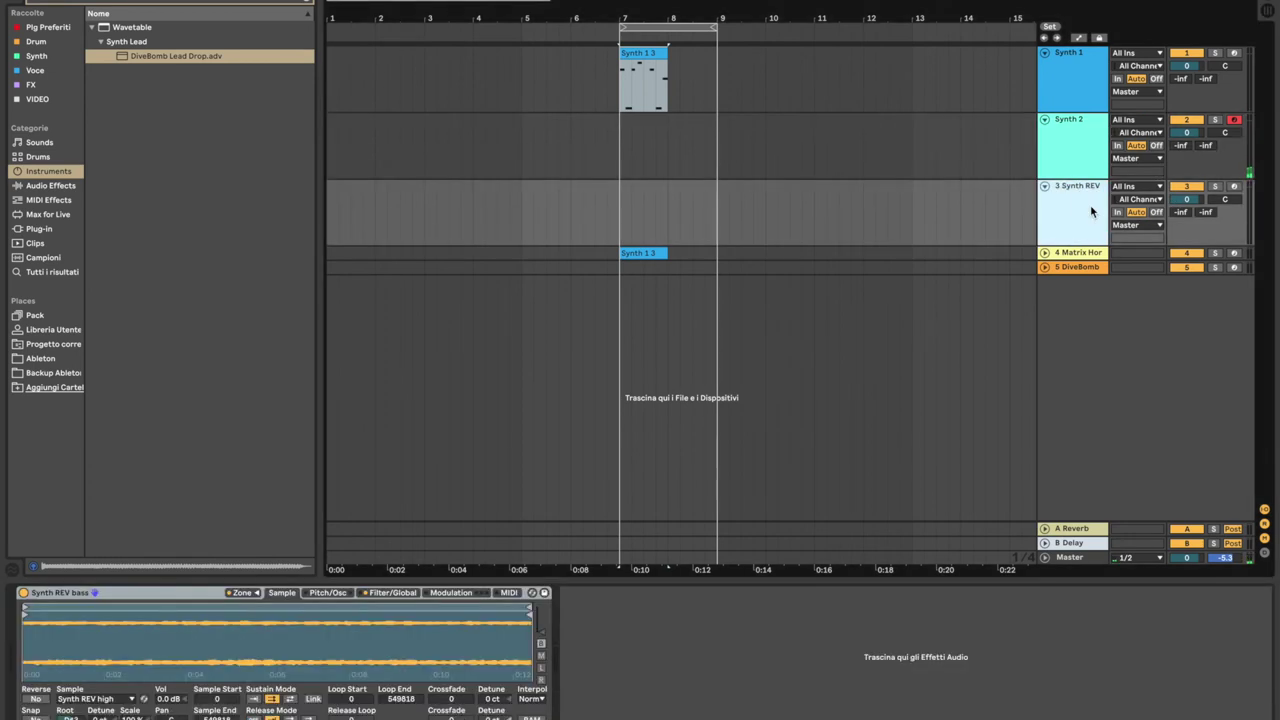
pyautogui.click(1234, 188)
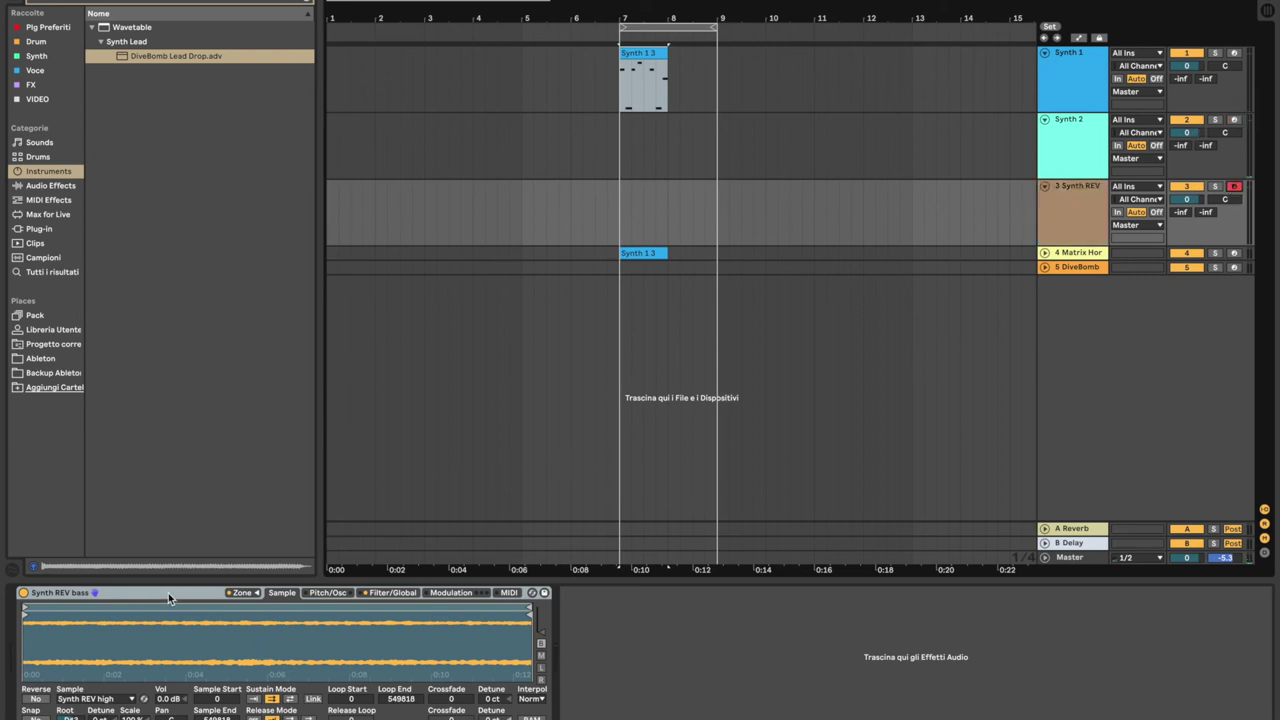
# Step: Deactivate Synth 2 and flatten the frozen Synth 1 track to audio, returning to the Synth REV track
pyautogui.click(1188, 120)
pyautogui.click(662, 55)
pyautogui.rightClick(1068, 85)
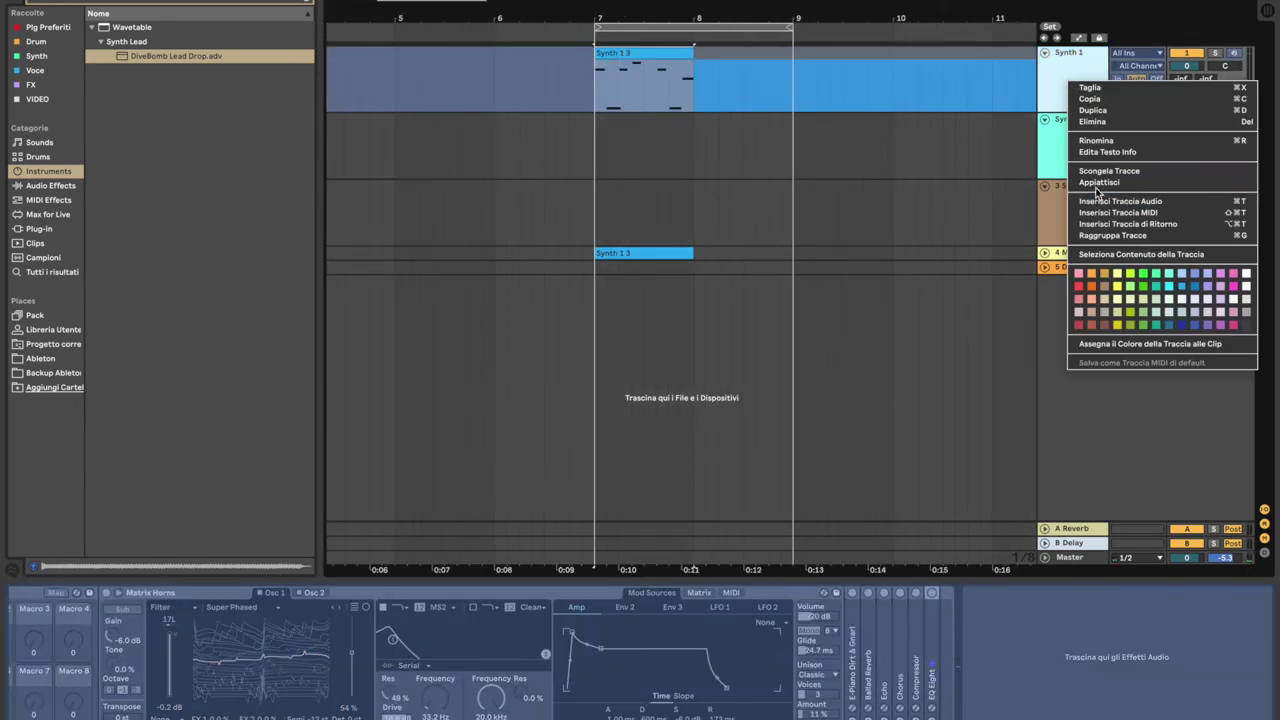
pyautogui.click(1098, 183)
pyautogui.click(1100, 195)
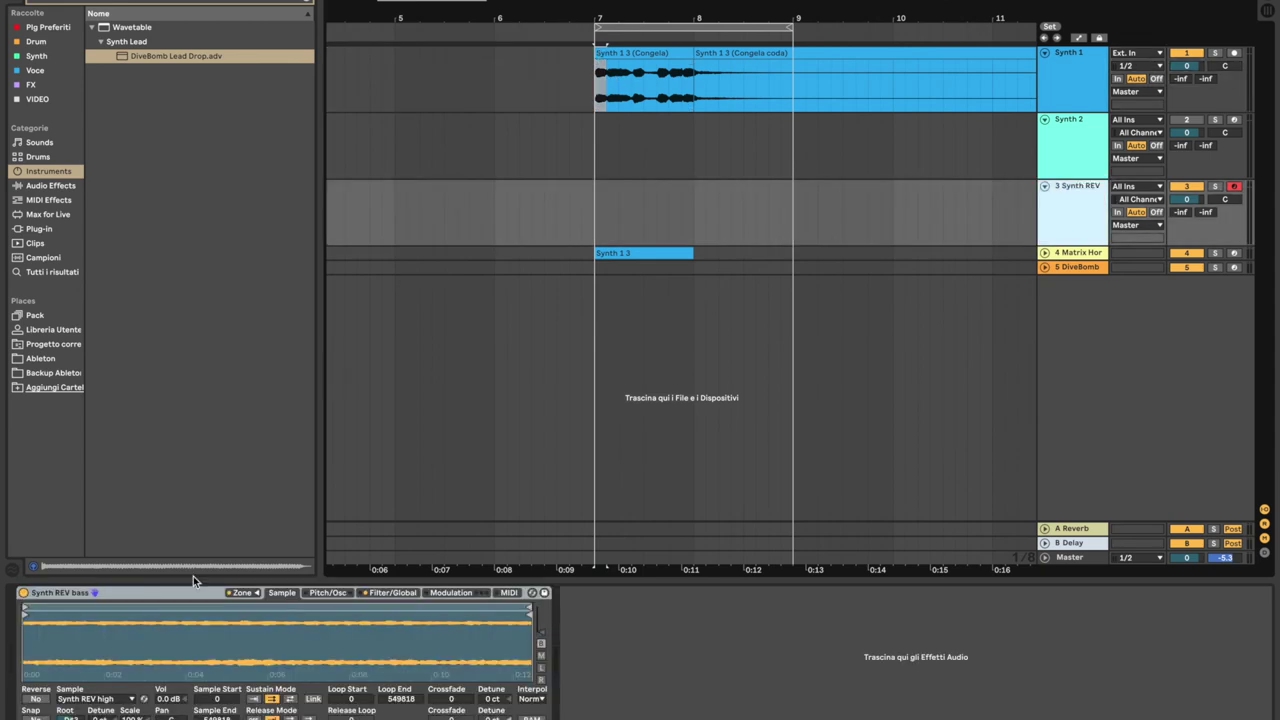
# Step: Show where the Sampler sits among the instruments in the browser and reselect the Synth REV track
pyautogui.click(190, 598)
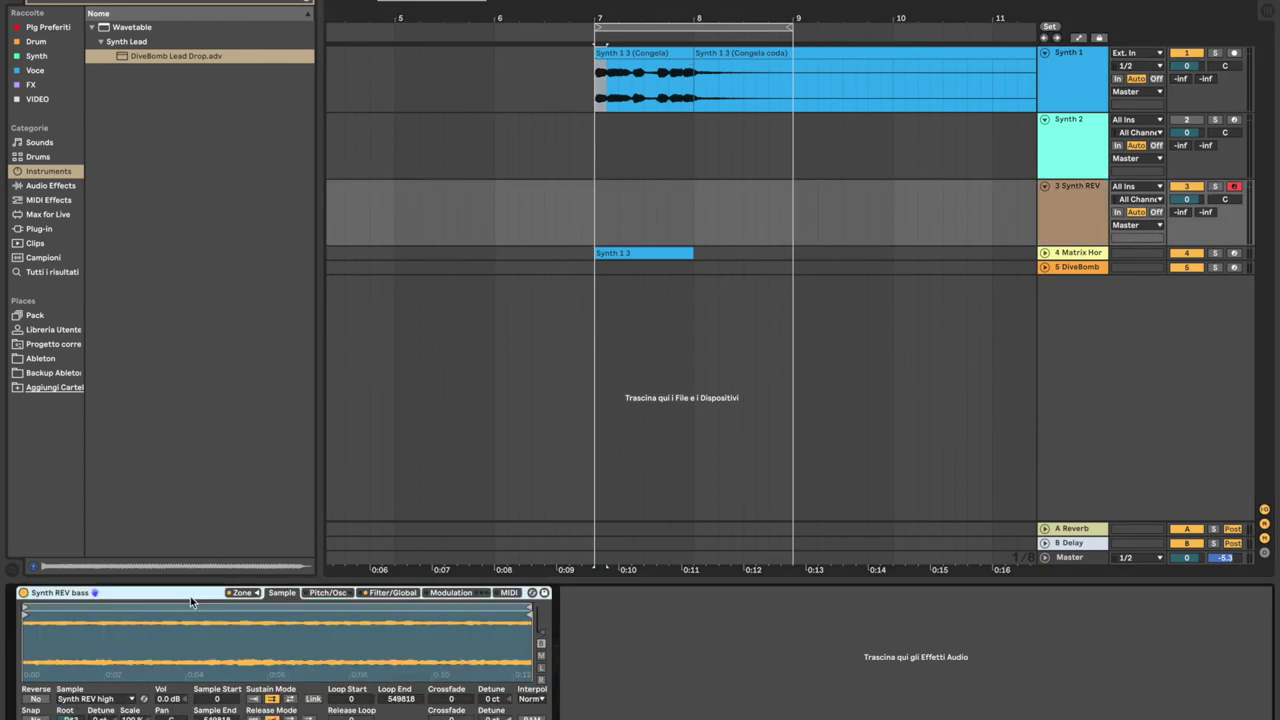
pyautogui.click(52, 173)
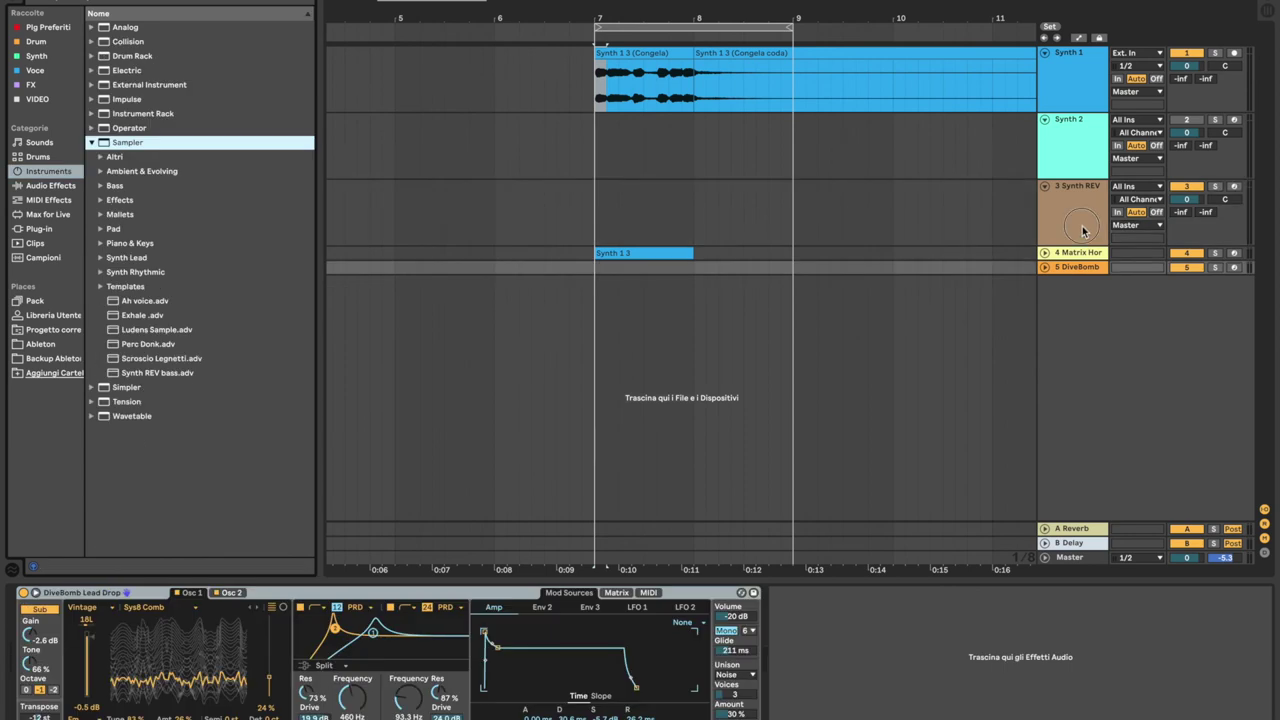
pyautogui.click(1084, 228)
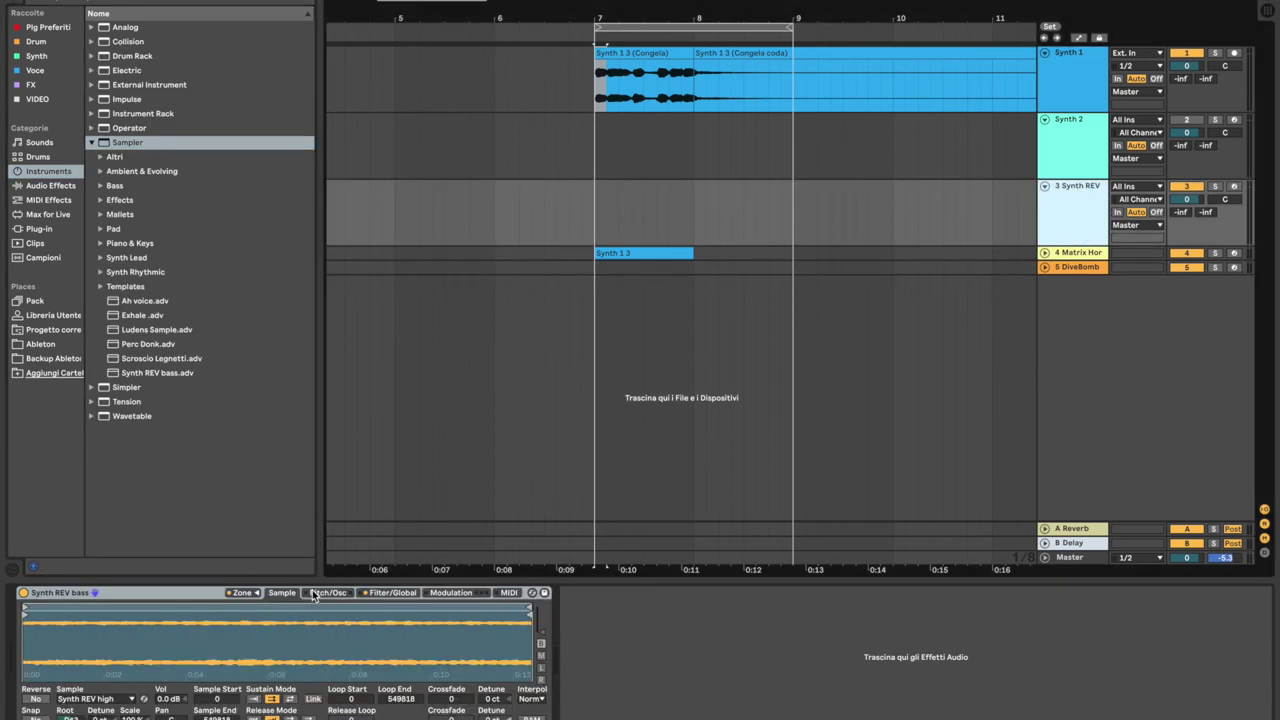
# Step: Open the Sampler's zone editor and examine the Synth REV bass and high key zones alongside the flattened Synth 1 audio, closing the editor again
pyautogui.click(242, 592)
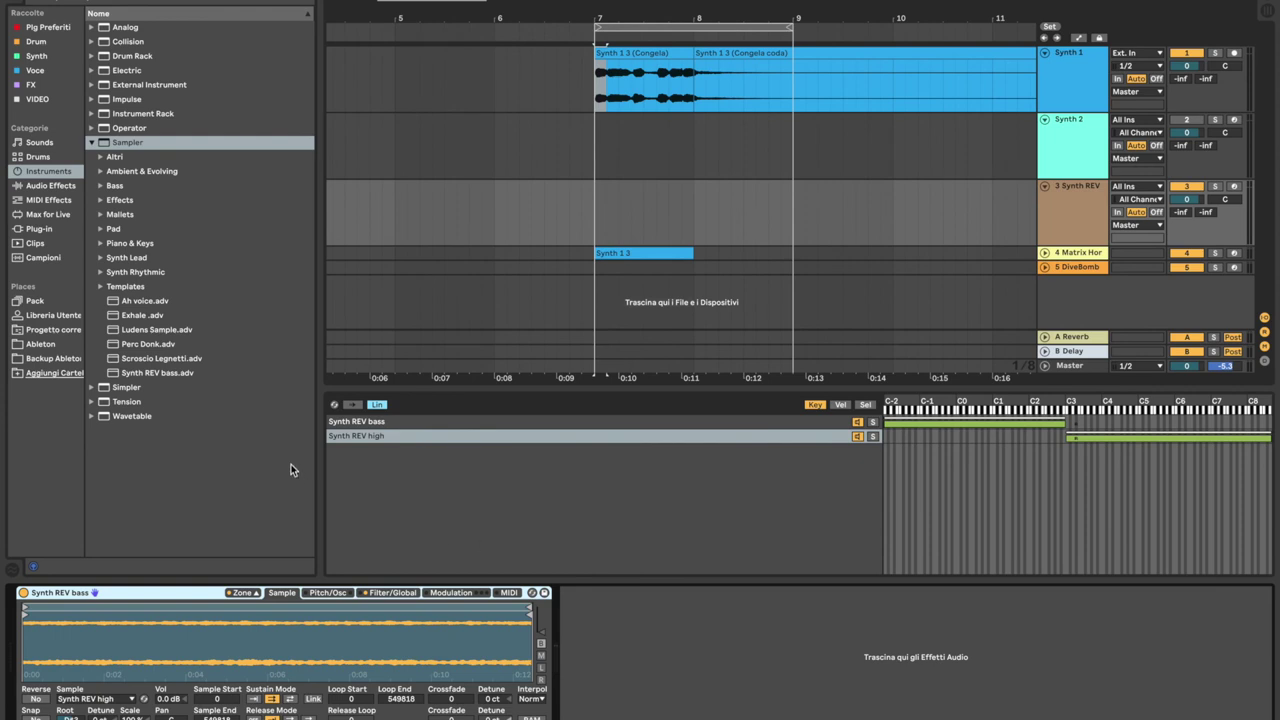
pyautogui.click(1068, 62)
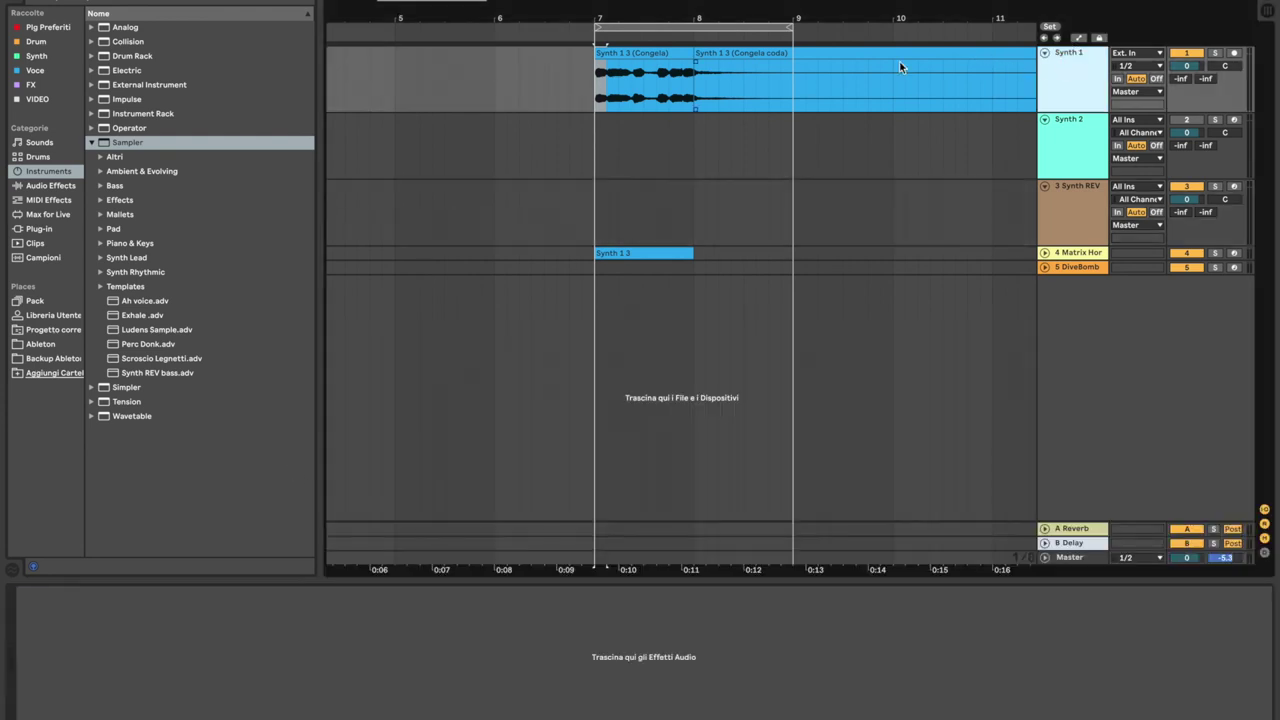
pyautogui.click(1077, 221)
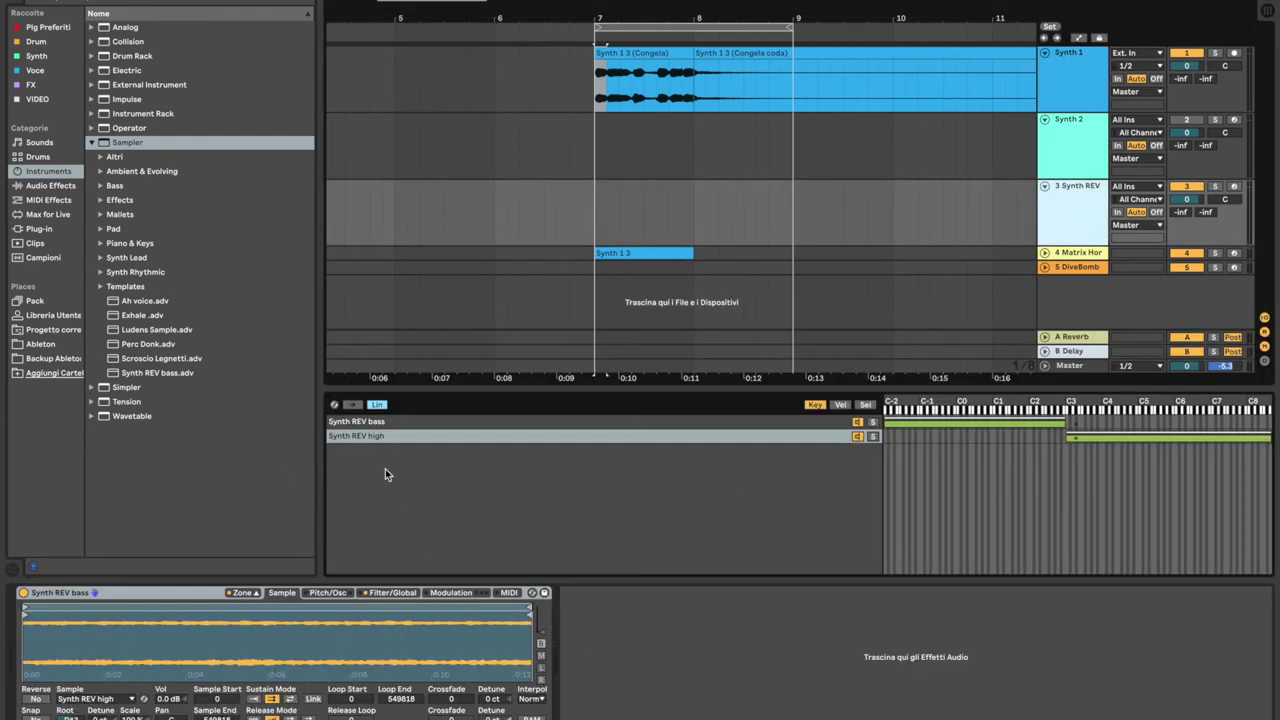
pyautogui.click(260, 593)
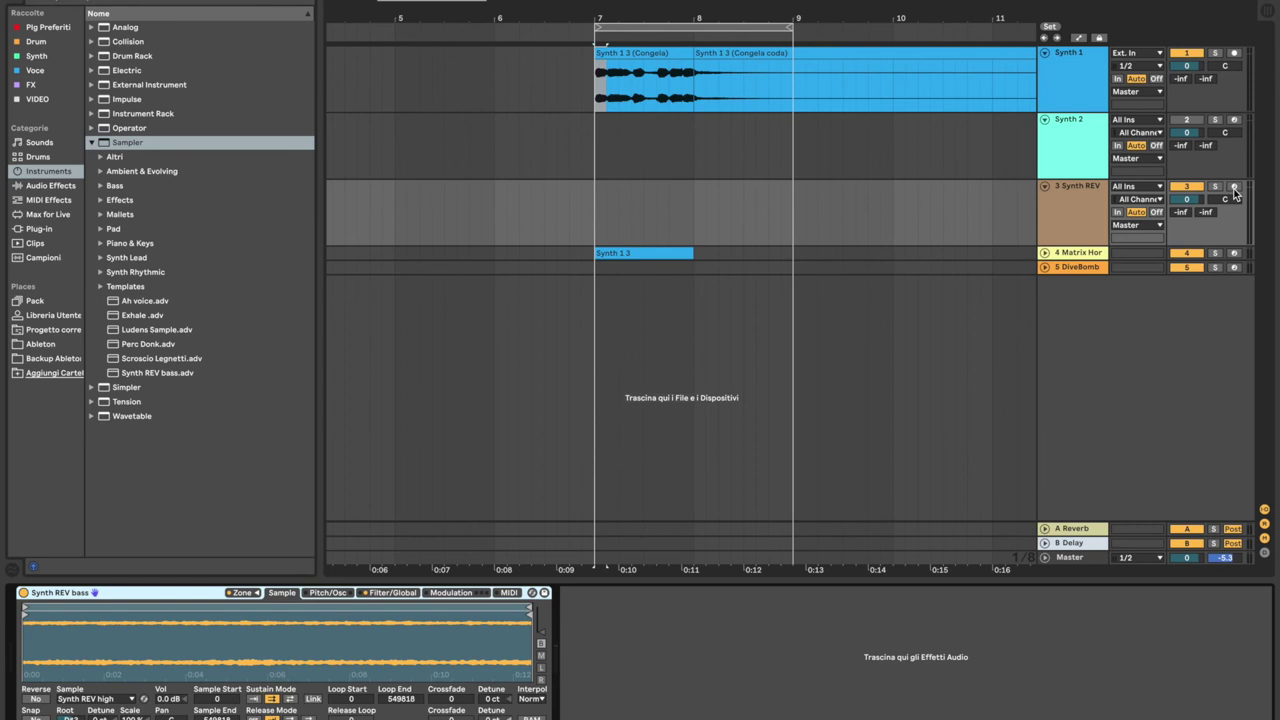
# Step: Arm Synth REV for playing and recheck how its bass and high samples divide the keyboard in the zone editor
pyautogui.click(1234, 187)
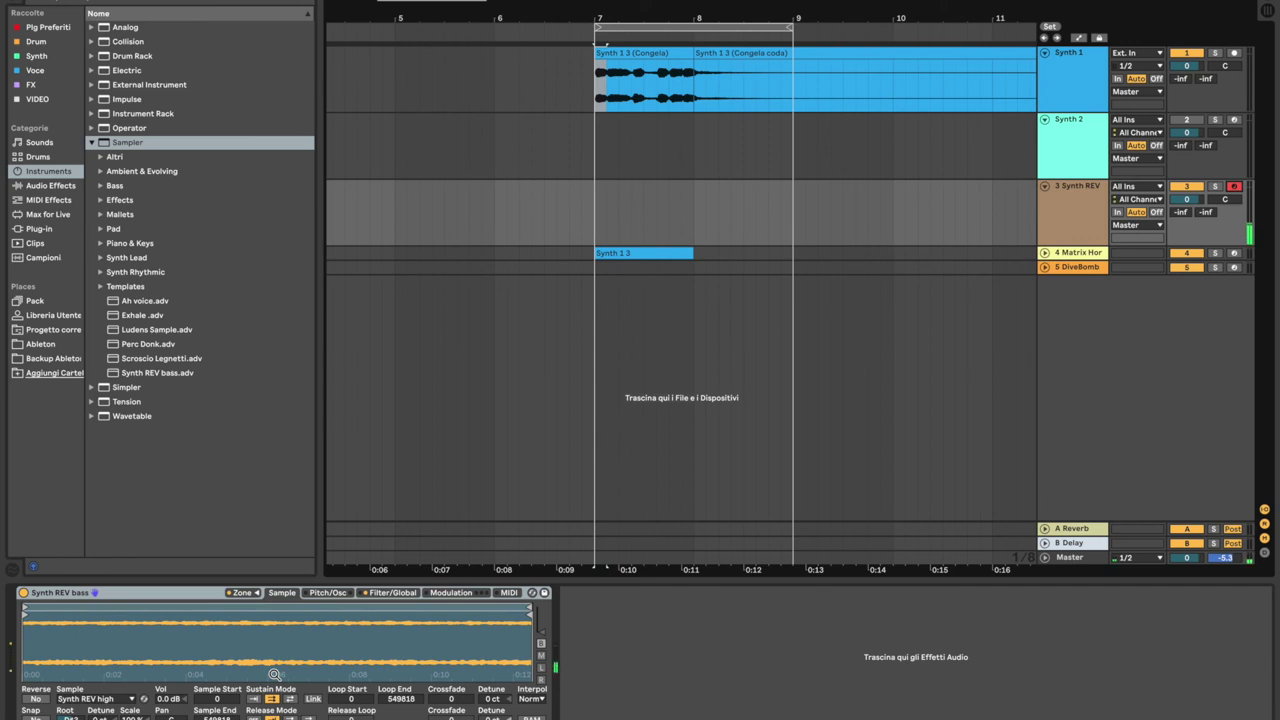
pyautogui.click(240, 592)
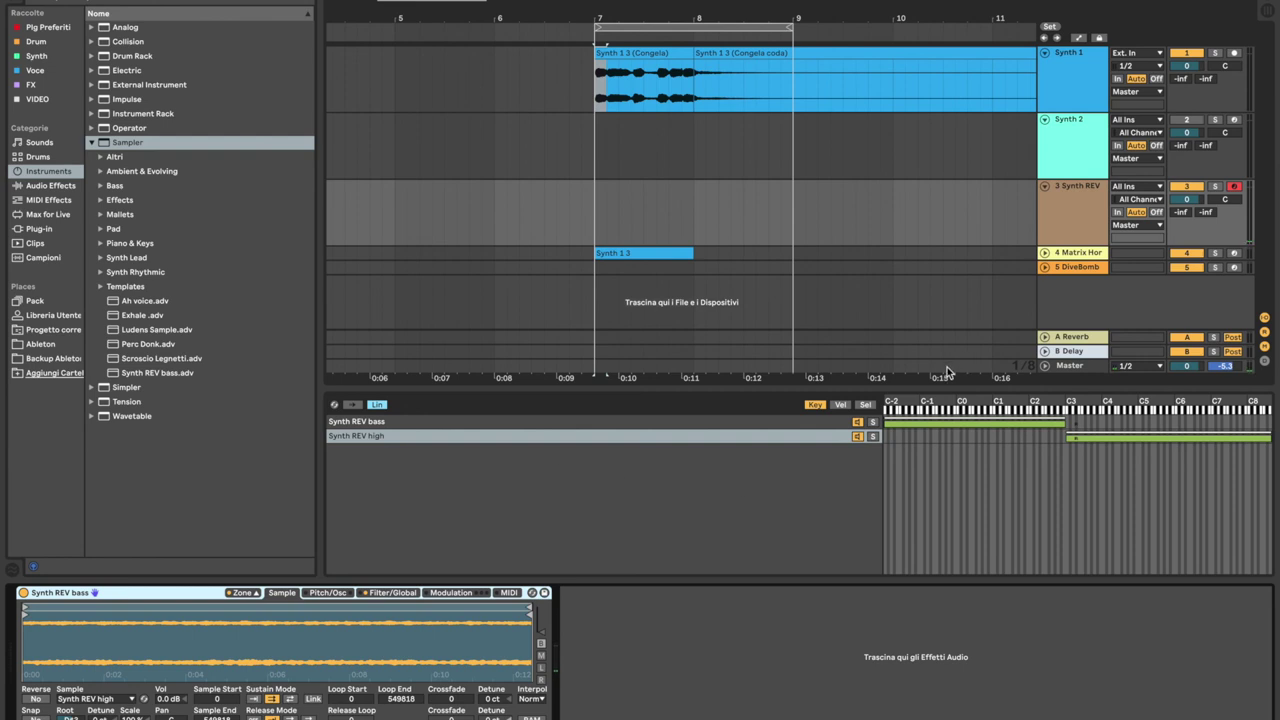
pyautogui.click(258, 594)
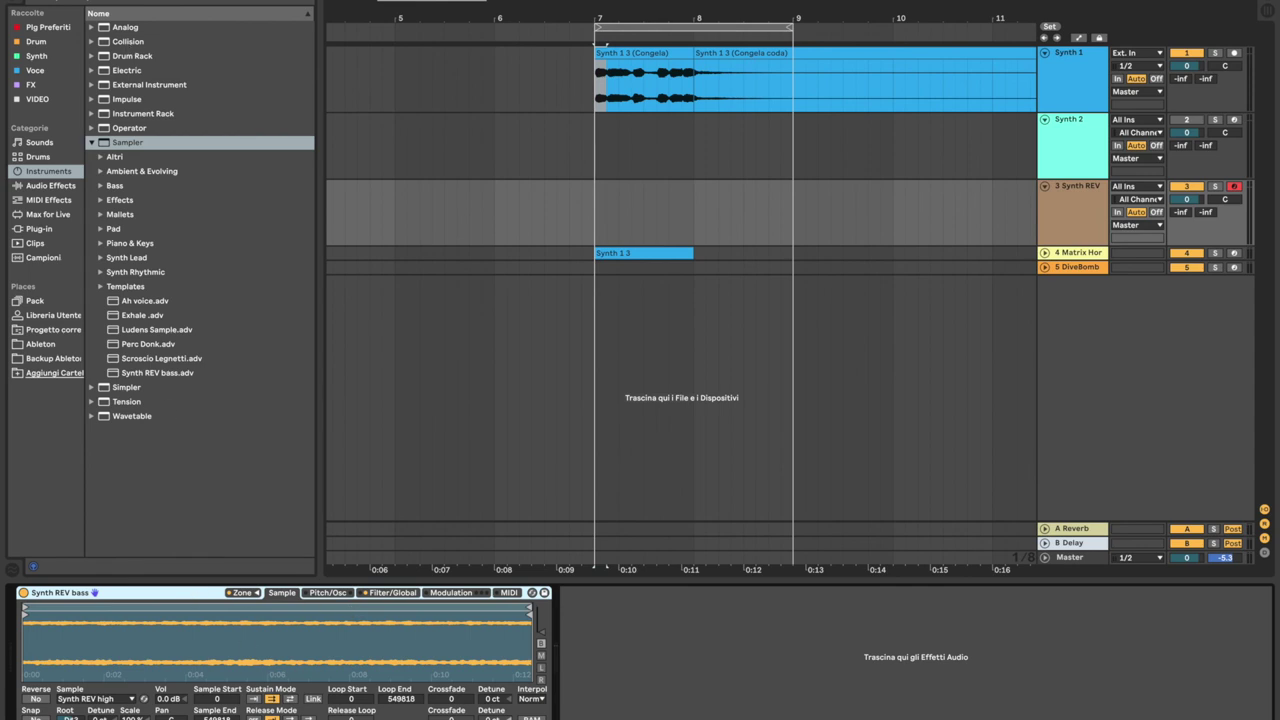
# Step: Hide the browser and place the insertion point on the Synth REV track just before bar 10
pyautogui.hotkey('ctrl', 'alt', 'b')
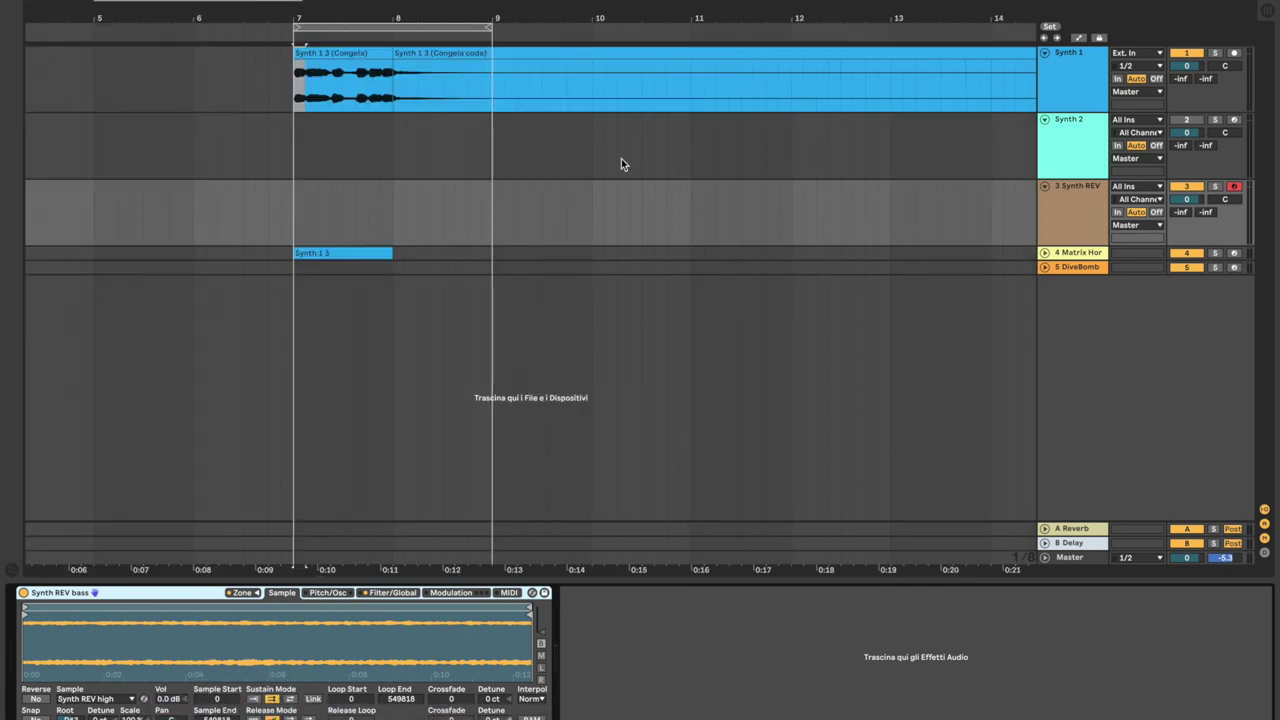
pyautogui.click(573, 184)
pyautogui.press('-')
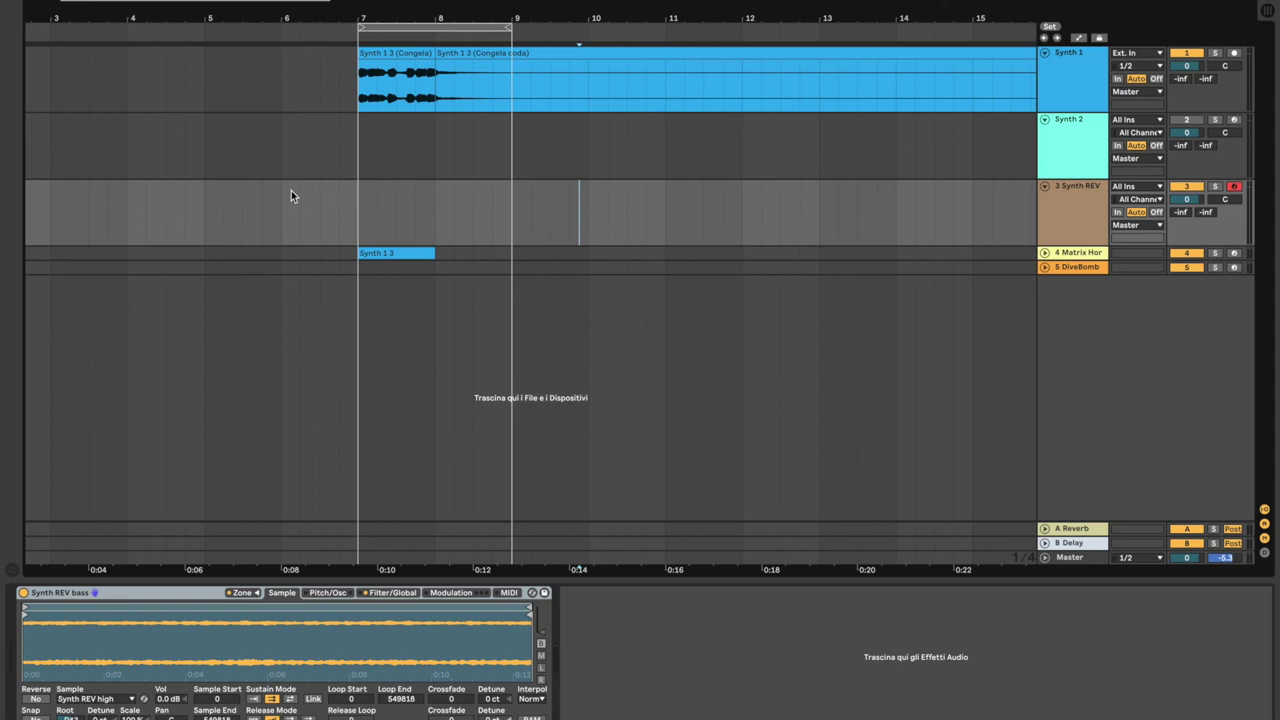